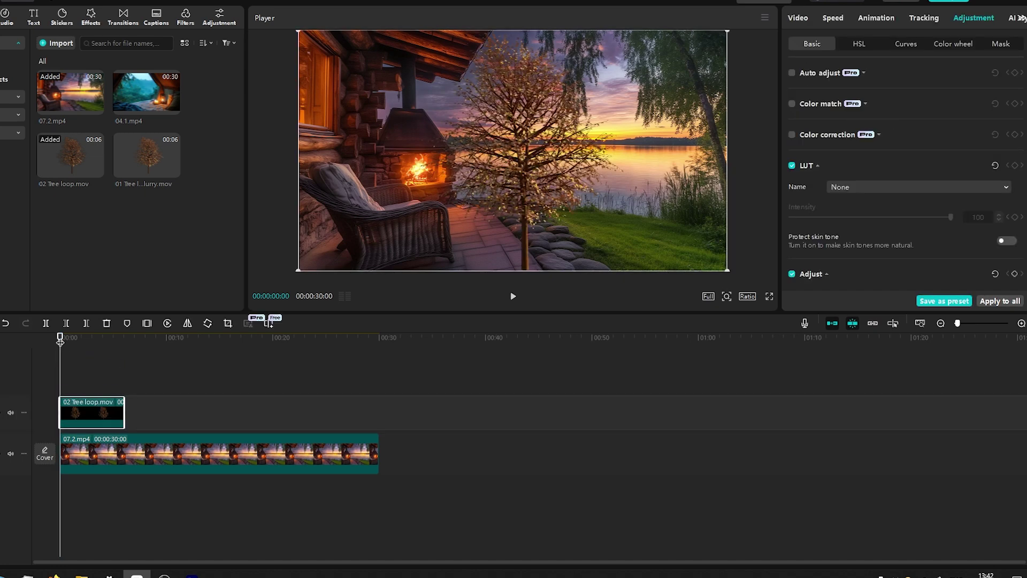
Move the 02 Tree loop overlay to the right edge of the lake scene, enlarge it to about 112%, and check it along the timeline
click(74, 345)
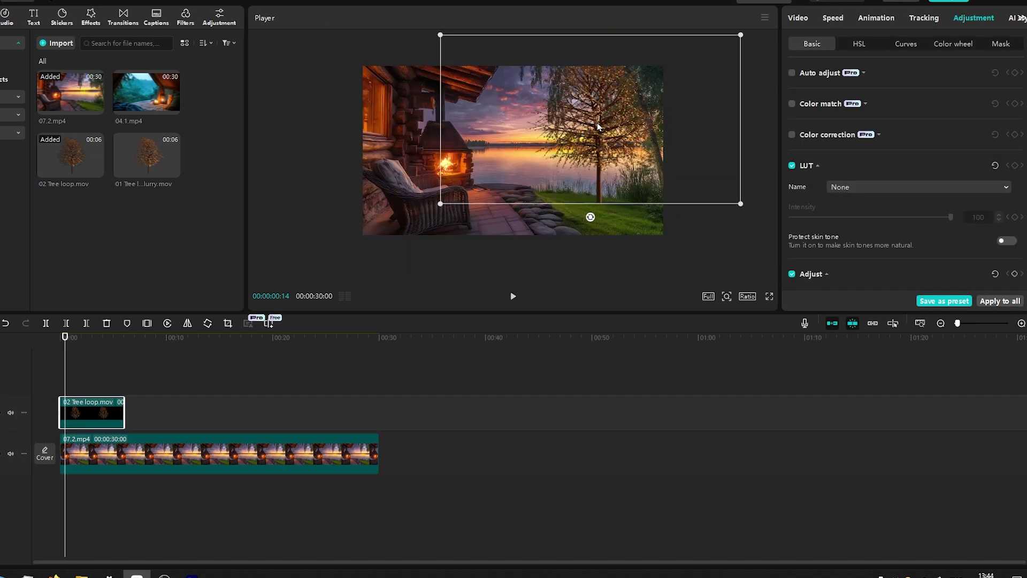
drag(597, 123, 642, 121)
mouse_move(504, 196)
mouse_down()
mouse_move(444, 229)
mouse_move(502, 187)
mouse_up()
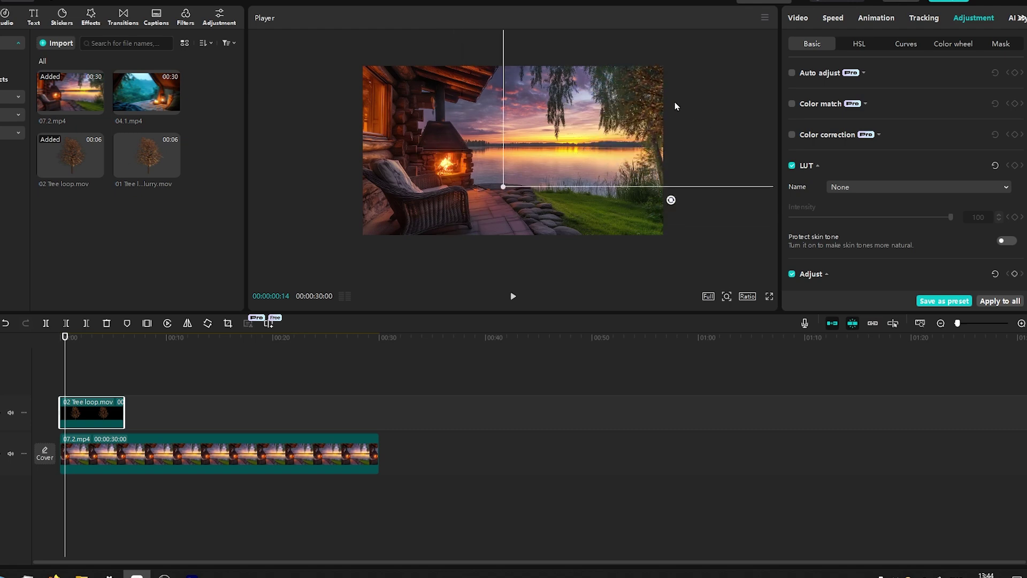
scroll(694, 125, up, 2)
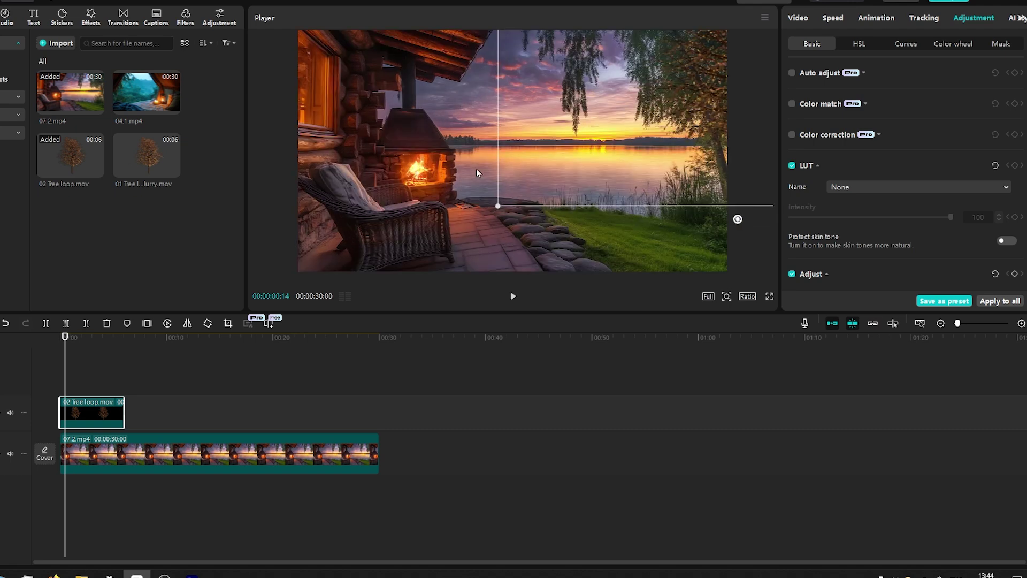
drag(121, 338, 89, 342)
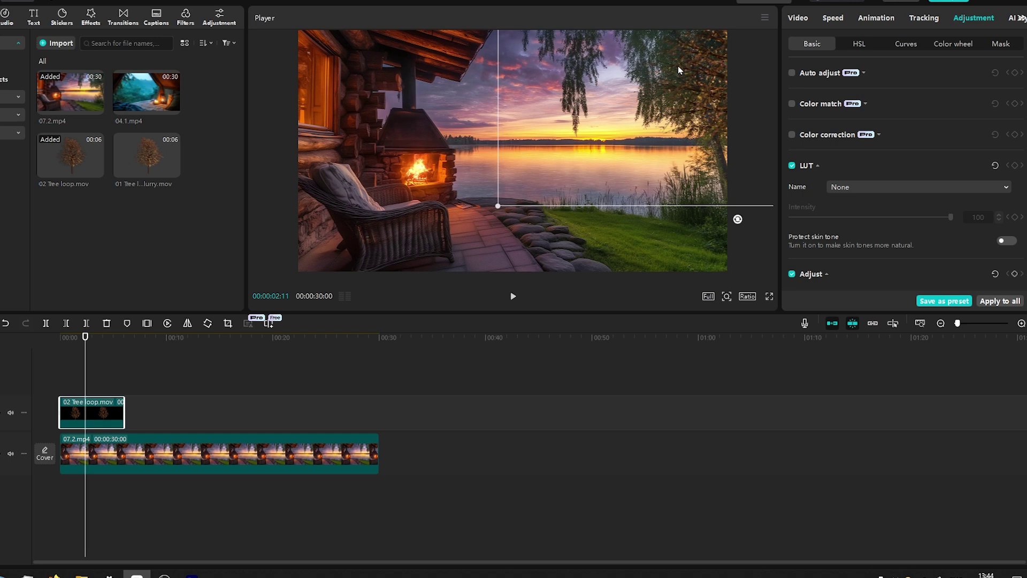
mouse_move(86, 338)
mouse_down()
mouse_move(69, 340)
mouse_move(123, 348)
mouse_move(84, 344)
mouse_up()
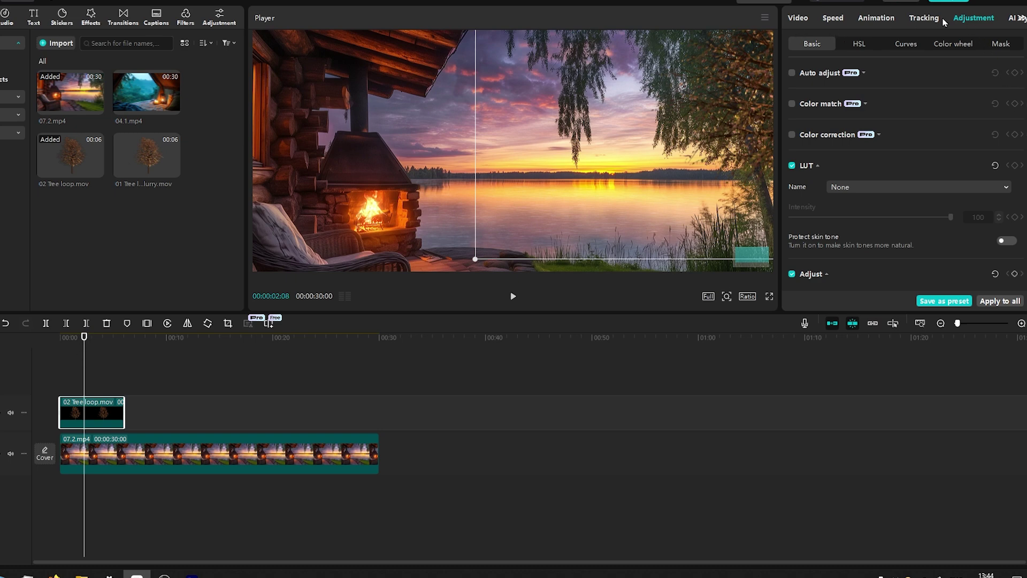
Lower the midpoint of the tree clip's Luma curve and raise the midpoint of its Green curve
click(908, 47)
mouse_move(906, 179)
mouse_down()
mouse_move(922, 199)
mouse_move(909, 179)
mouse_move(916, 194)
mouse_up()
scroll(790, 90, down, 5)
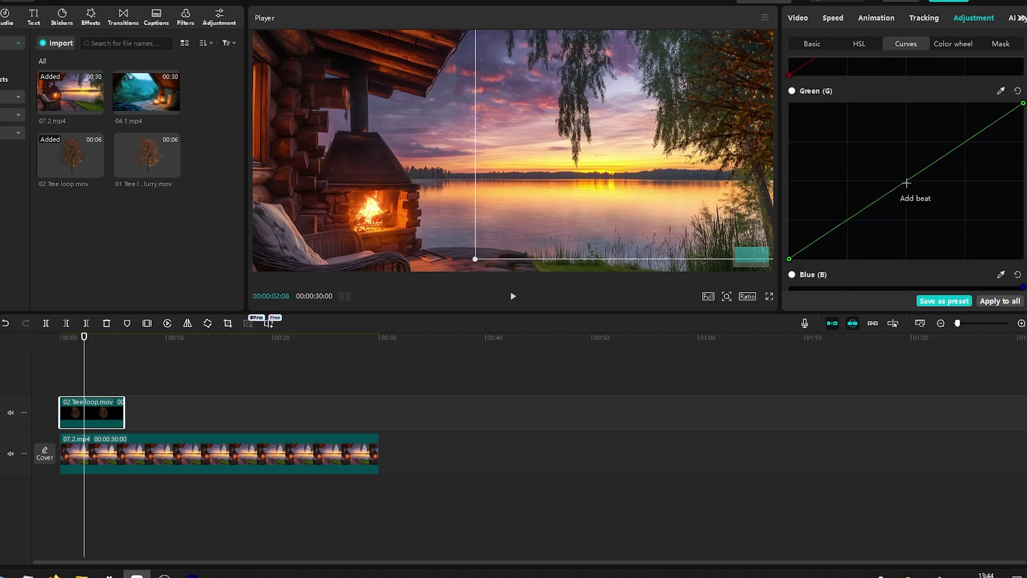
drag(907, 180, 886, 165)
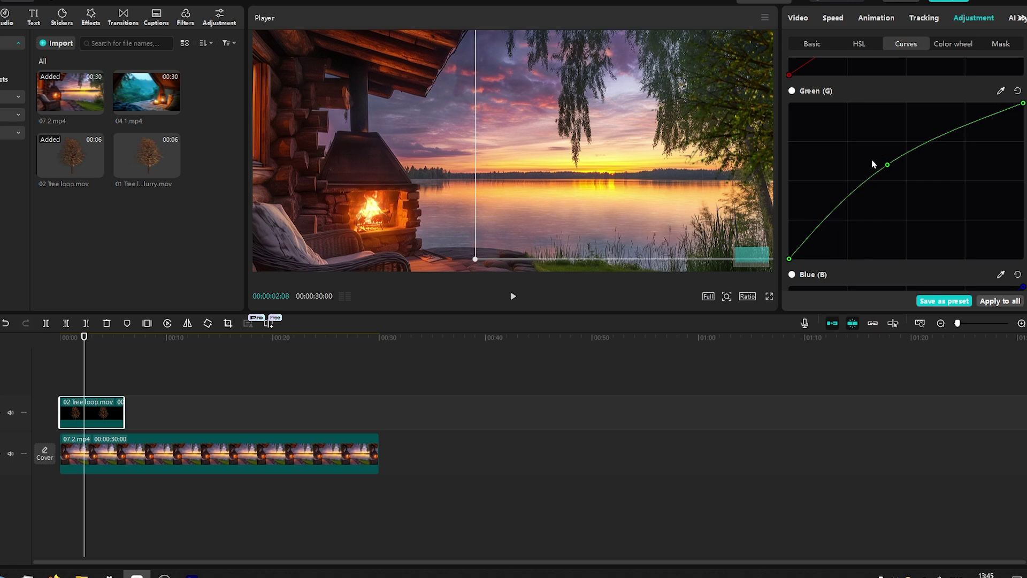
drag(887, 165, 886, 164)
Shift the tree clip's tint toward green, reduce its saturation, and play the composite back from near the start
click(812, 45)
scroll(871, 150, down, 4)
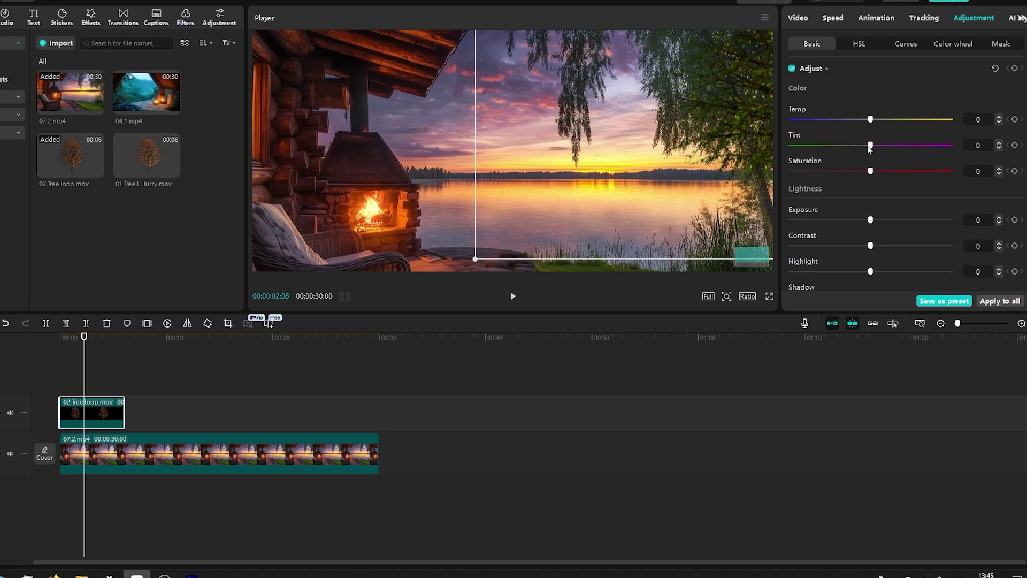
drag(869, 148, 841, 152)
mouse_move(833, 178)
mouse_down()
mouse_move(791, 175)
mouse_move(830, 171)
mouse_up()
key(space)
click(59, 373)
key(space)
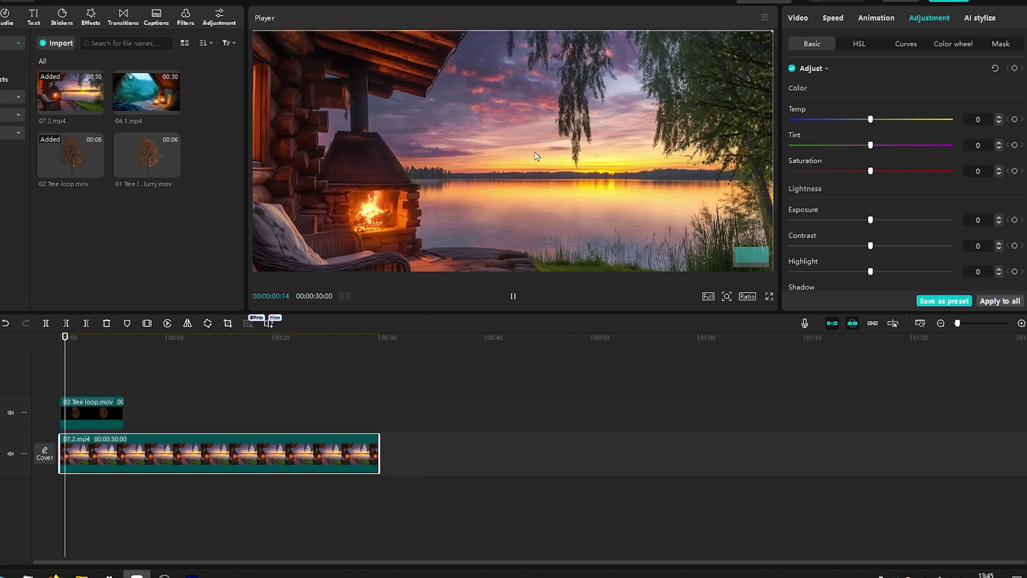
key(space)
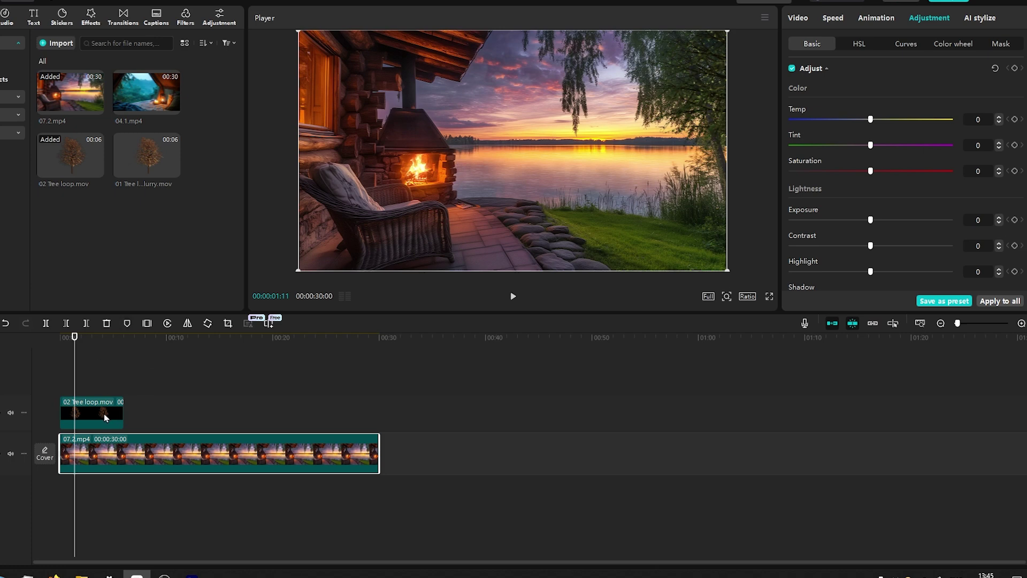
Duplicate the tree clip onto a track above and place the copy over the cabin at about X -1591, Y 446
drag(101, 418, 103, 376)
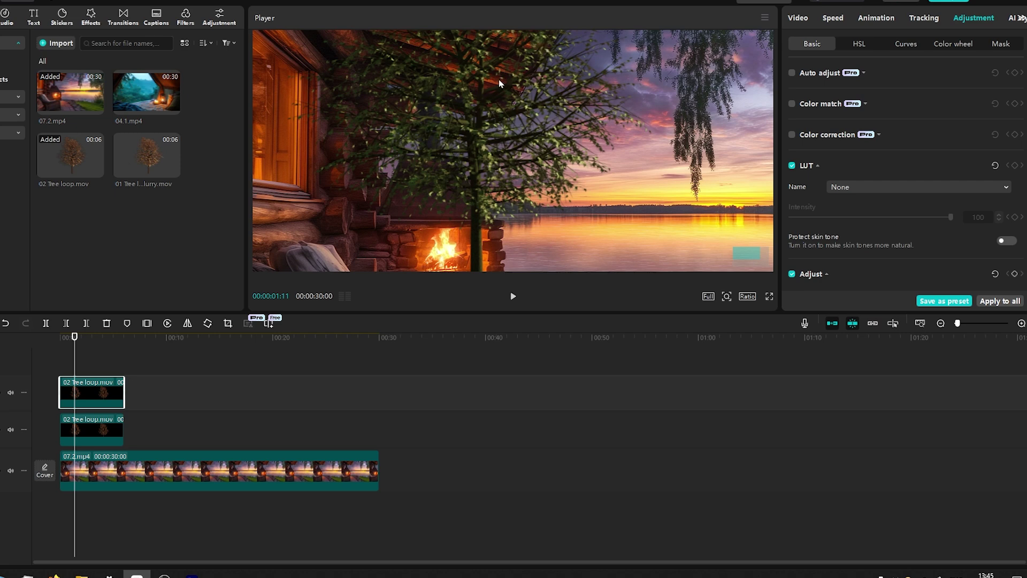
drag(504, 139, 403, 132)
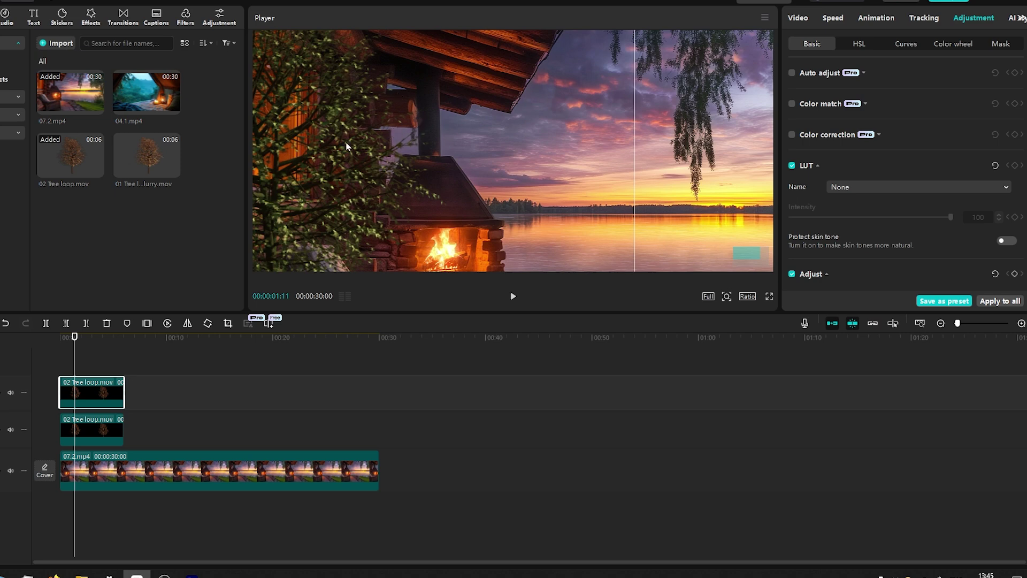
mouse_move(346, 146)
mouse_down()
mouse_move(379, 121)
mouse_move(340, 141)
mouse_up()
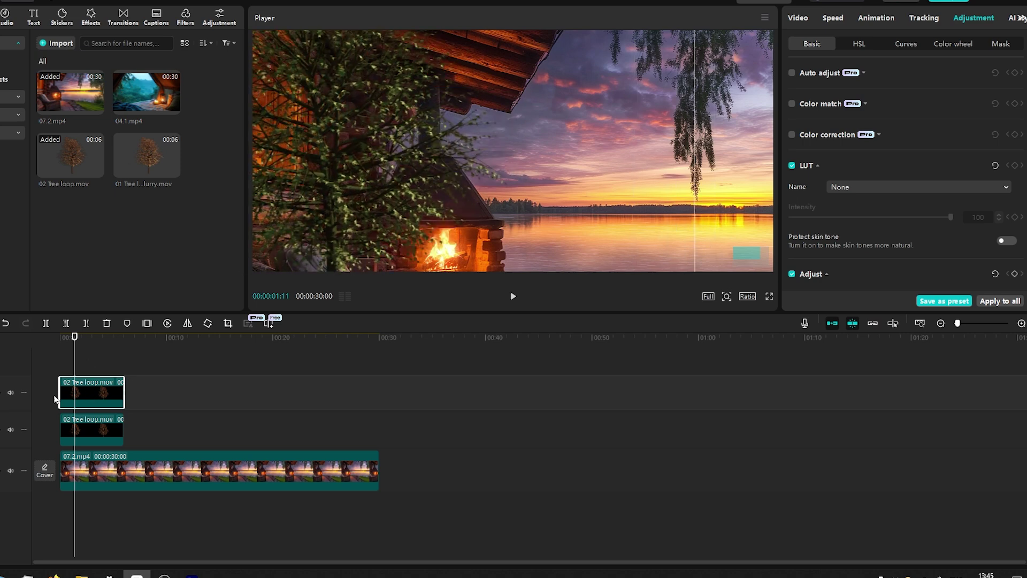
Hide the upper tree copy's track and give the clip a Pen mask
click(3, 394)
click(798, 19)
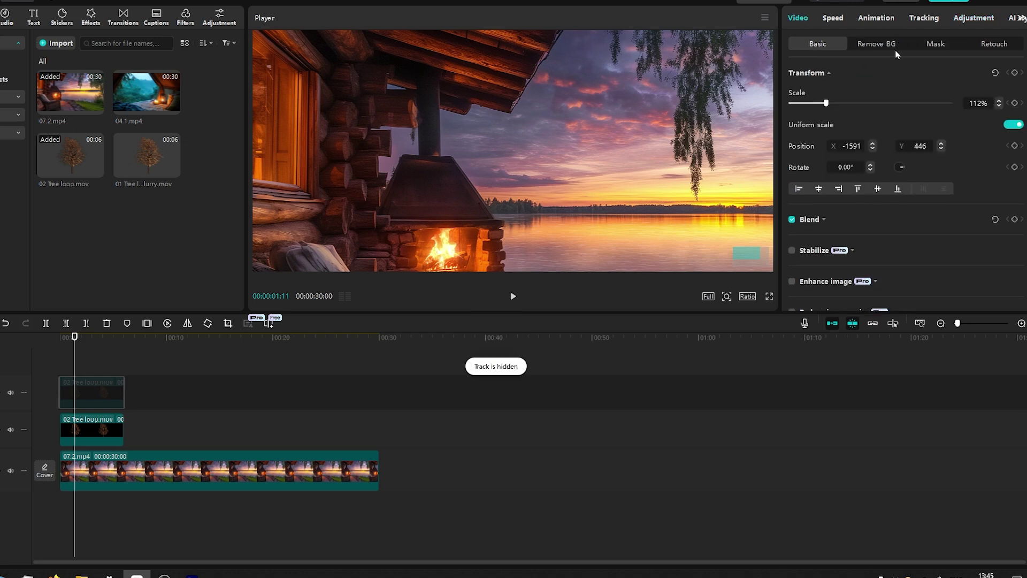
click(936, 45)
click(832, 94)
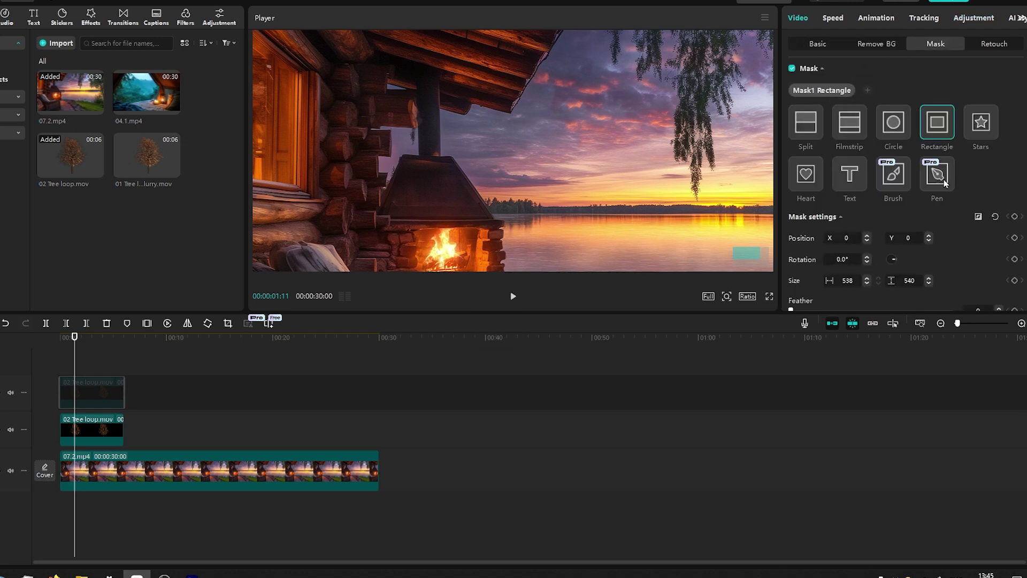
click(940, 181)
scroll(422, 168, up, 5)
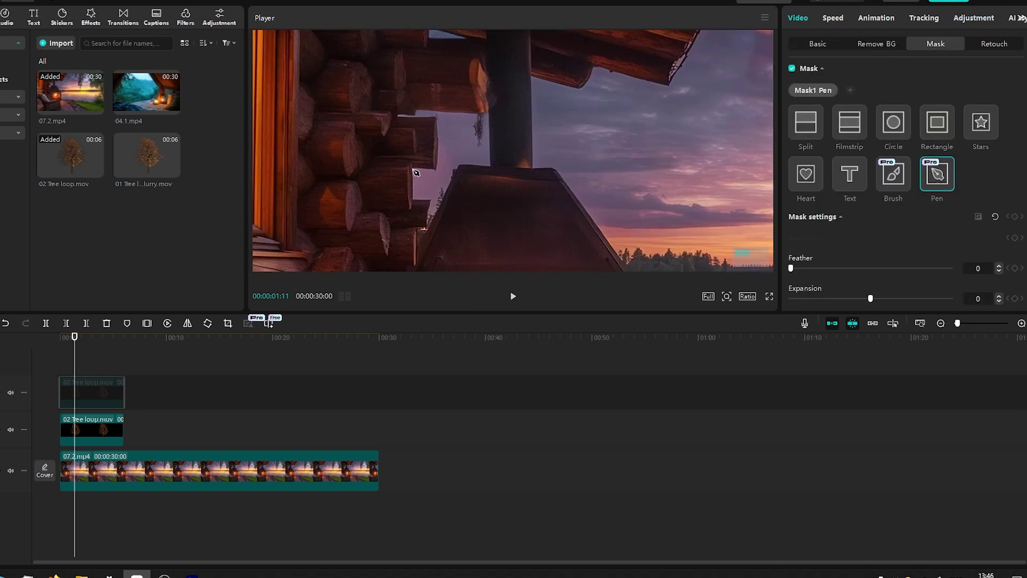
Trace a closed pen mask around the sky gap between the cabin's log ends and the fireplace chimney
click(415, 200)
click(430, 216)
click(428, 228)
click(453, 177)
click(460, 164)
click(490, 167)
click(488, 115)
click(439, 112)
click(418, 111)
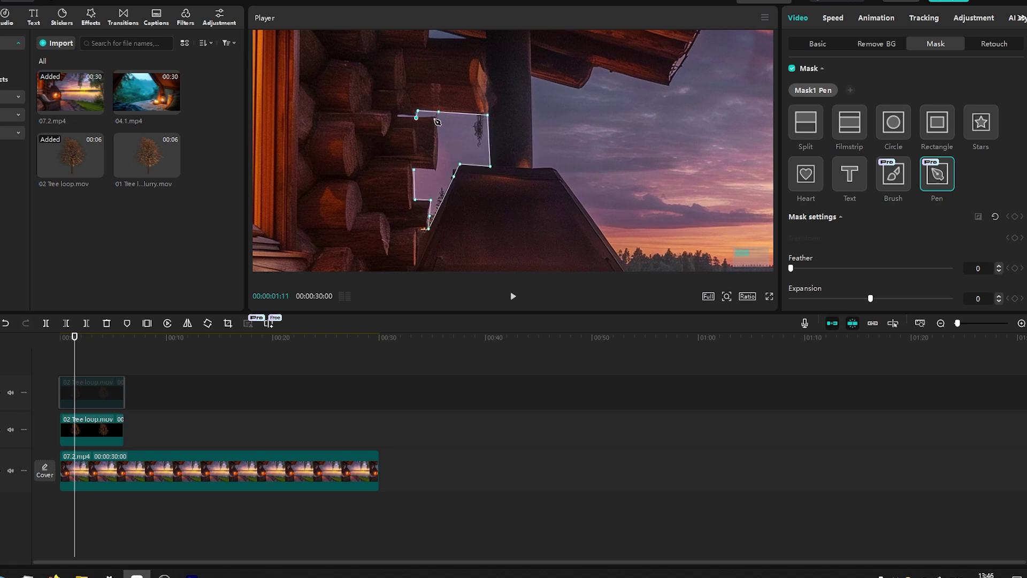
click(414, 170)
Trace a second closed pen mask over the sky beside the chimney, following the roof edge and the fireplace hood
drag(475, 72, 476, 141)
click(534, 236)
click(532, 144)
click(578, 156)
click(586, 151)
click(593, 142)
click(594, 135)
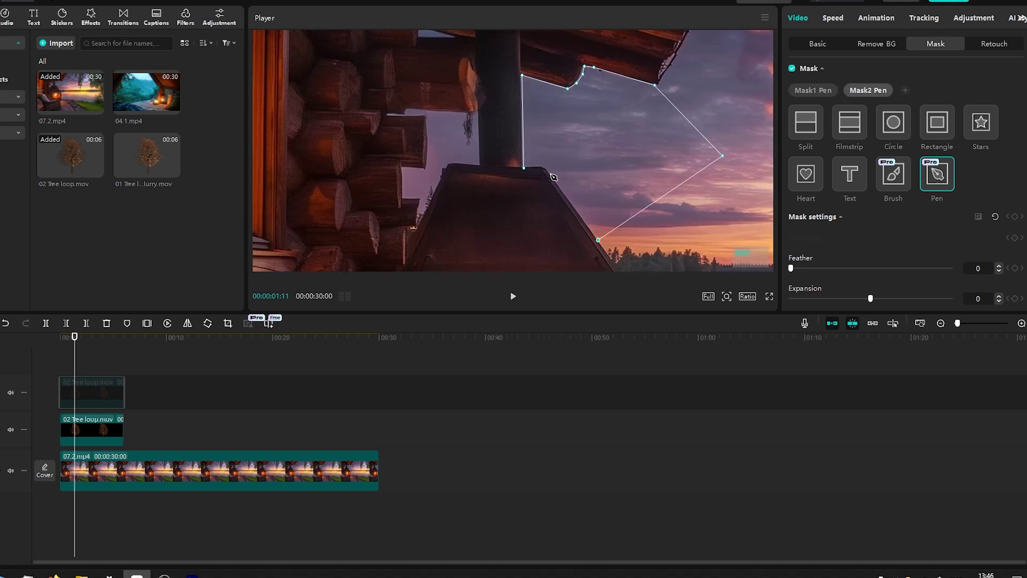
click(545, 169)
click(598, 240)
Add a third pen mask around the small gap above the log ends, just beside the chimney pipe
drag(493, 87, 537, 193)
click(905, 90)
click(474, 134)
click(475, 144)
click(510, 144)
click(474, 134)
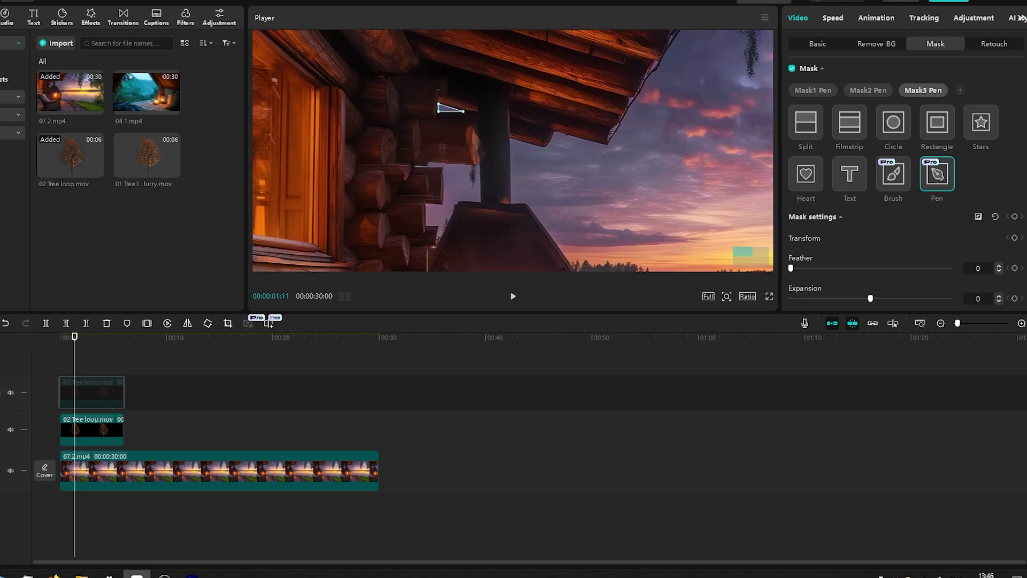
Show the masked tree copy's track again and play the composite from the start to check the tree behind the chimney
key(space)
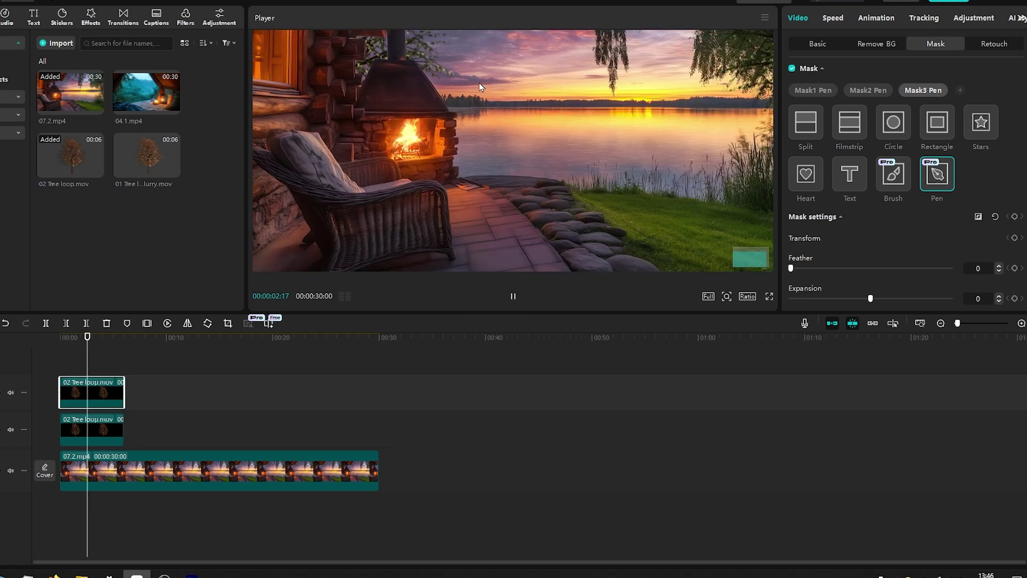
drag(480, 87, 487, 175)
key(space)
drag(107, 338, 58, 343)
key(space)
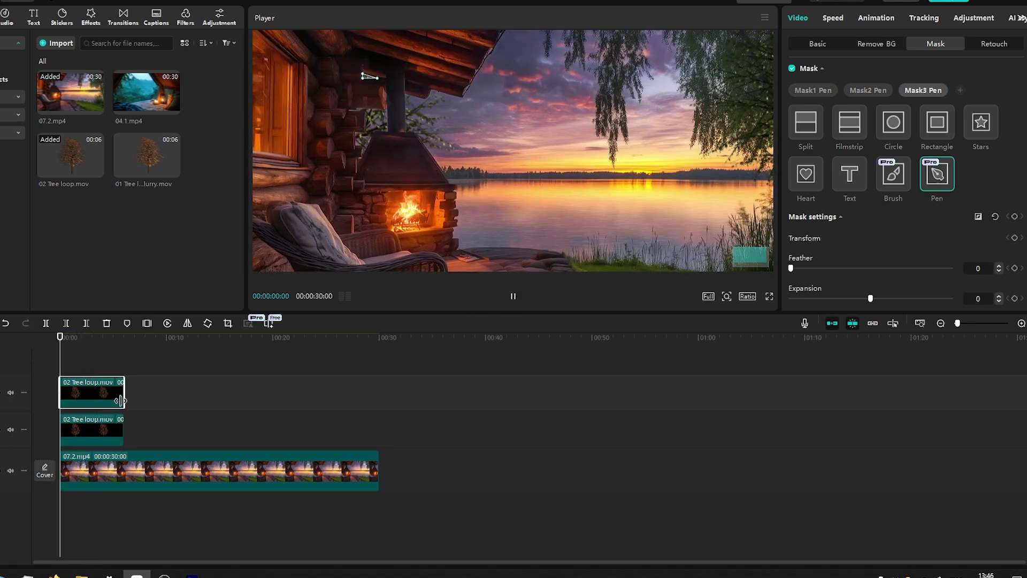
key(space)
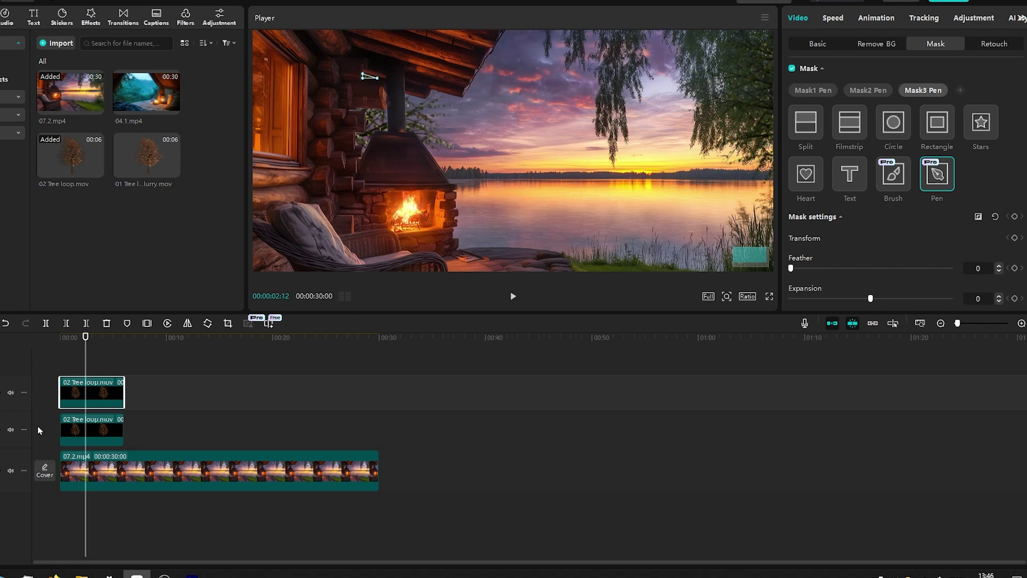
Pull down the midpoint of the upper tree copy's Luma curve to darken it, and play back the whole scene
click(973, 18)
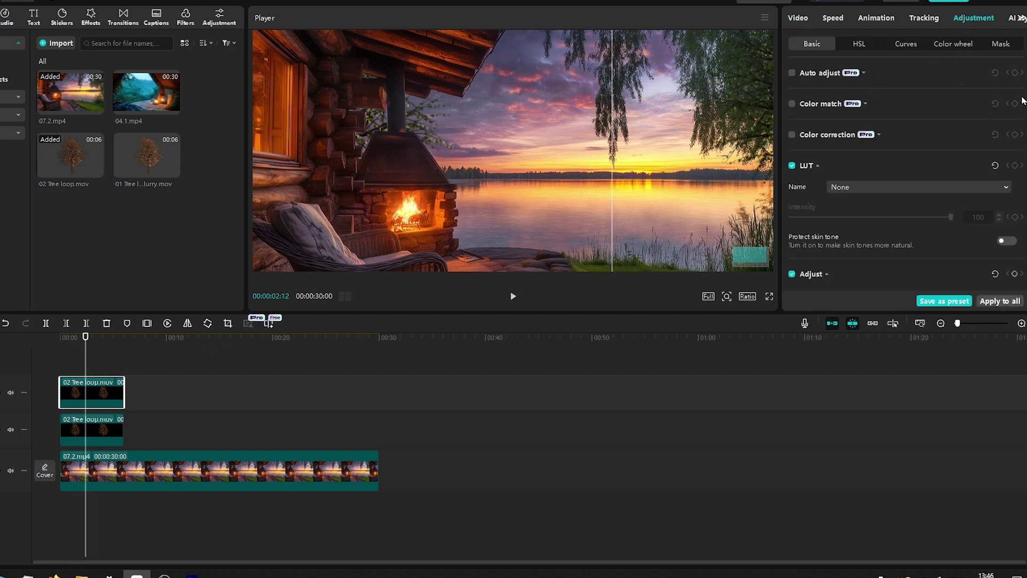
click(906, 44)
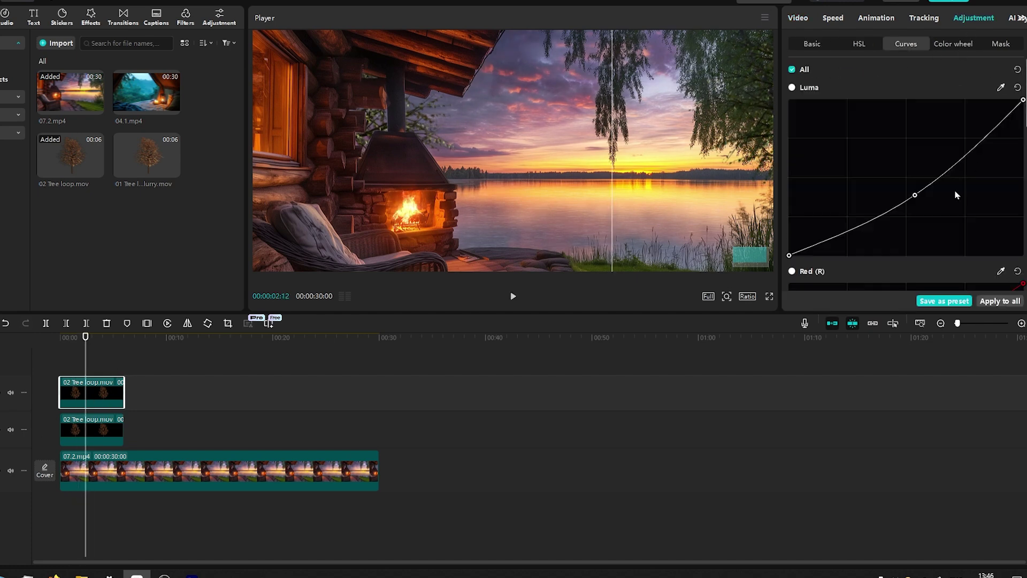
drag(915, 196, 933, 212)
key(space)
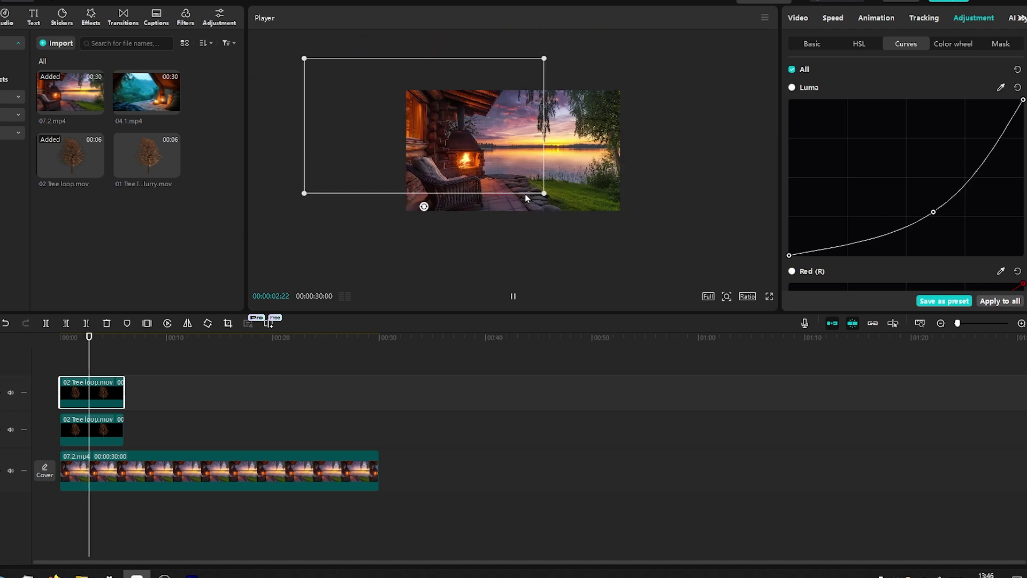
key(space)
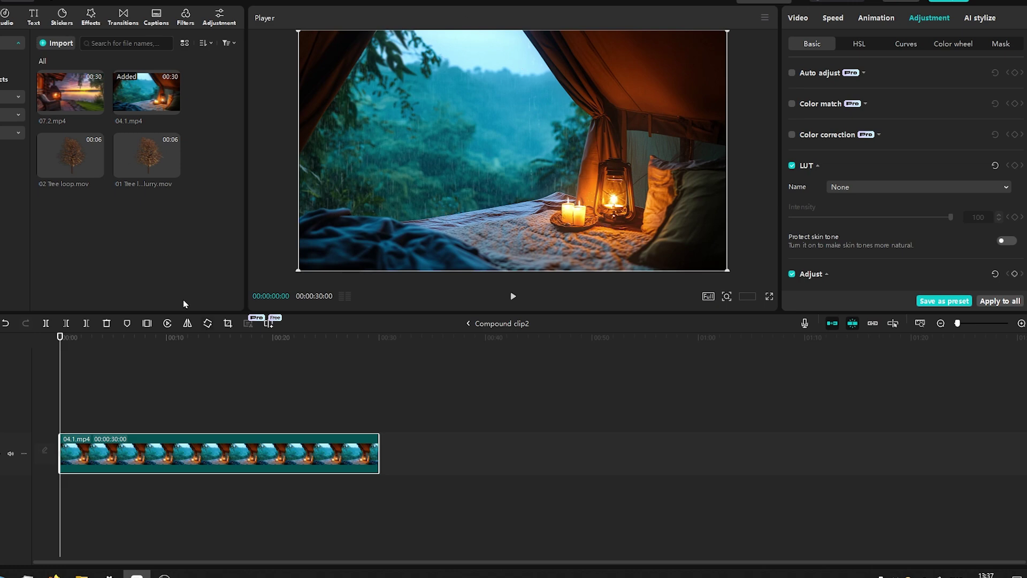
Place the blurry 01 Tree loop clip above 04.1.mp4 at the start, enlarge it, and move it to the left side of the tent opening
drag(163, 154, 62, 415)
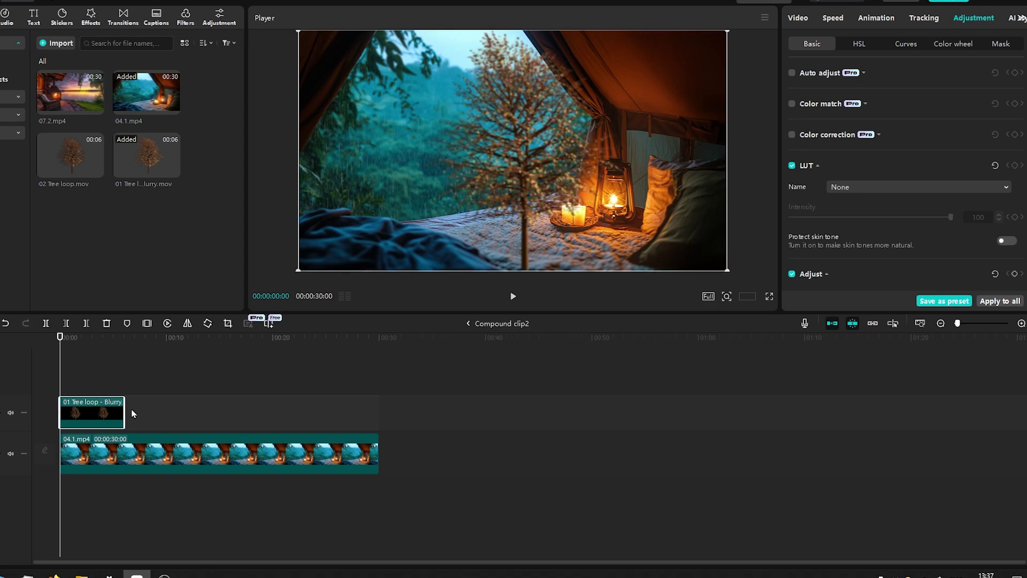
scroll(529, 105, up, 5)
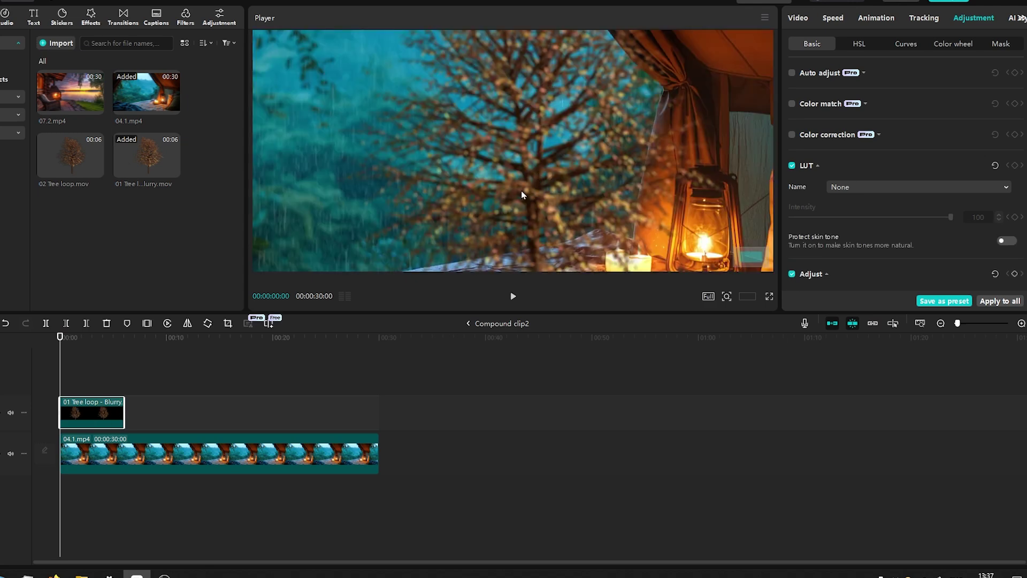
scroll(554, 100, down, 8)
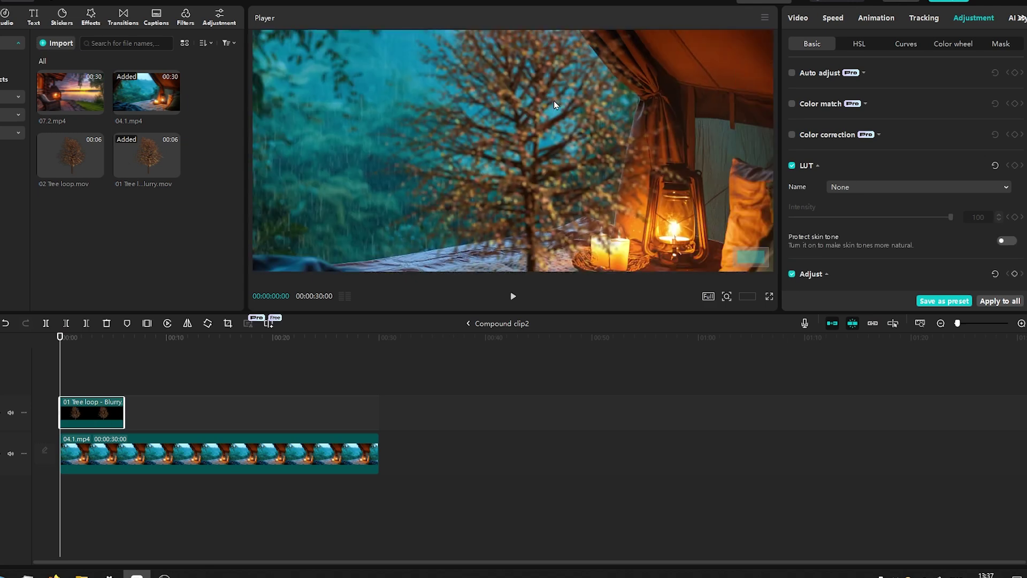
drag(663, 235, 739, 292)
drag(514, 156, 388, 203)
Hide the blurry tree's track and add a Pen mask to the clip
click(10, 413)
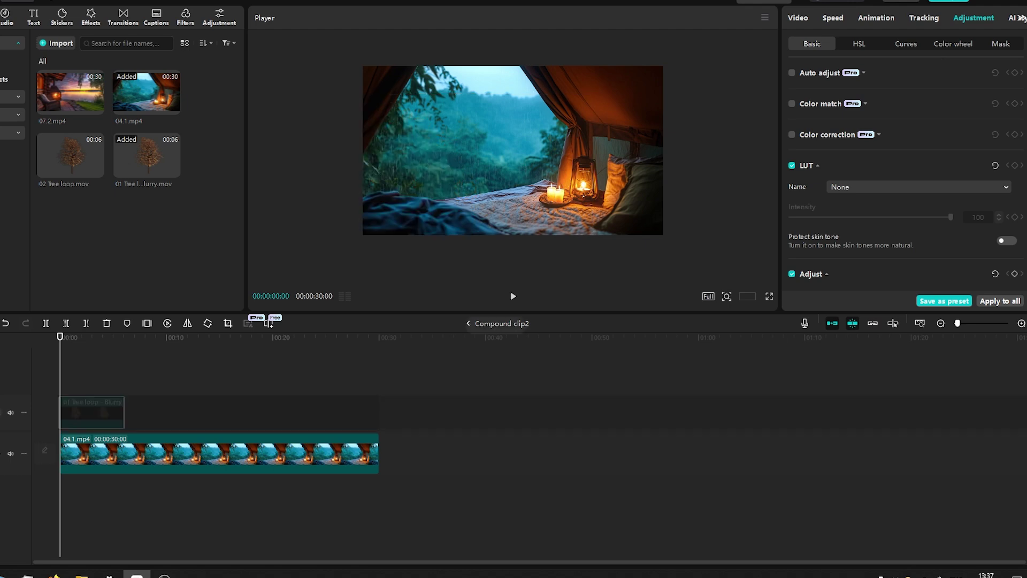
click(798, 19)
click(934, 44)
click(813, 94)
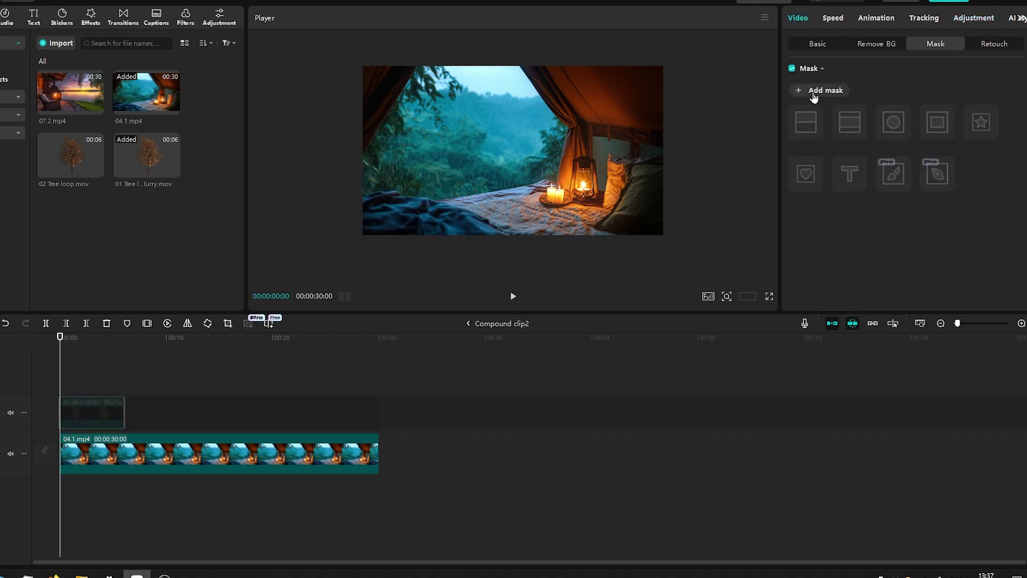
click(936, 174)
Trace a closed pen mask around the tent opening, following the left tent flap and the top edge of the blankets
click(338, 96)
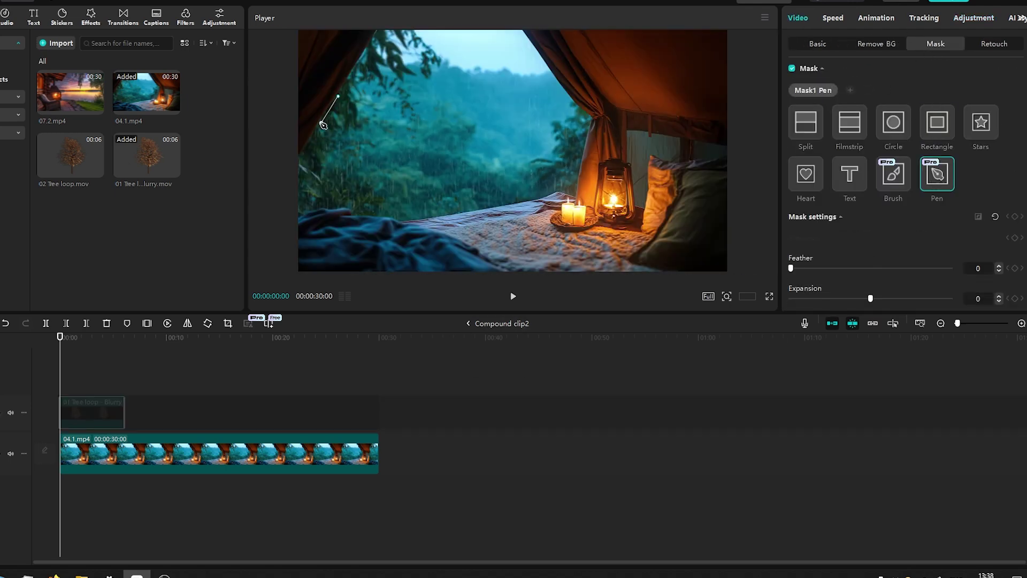
click(319, 123)
click(311, 136)
click(310, 143)
click(302, 153)
click(293, 161)
click(291, 213)
click(299, 213)
click(303, 215)
click(365, 215)
click(390, 219)
click(401, 222)
click(450, 216)
click(494, 208)
click(524, 117)
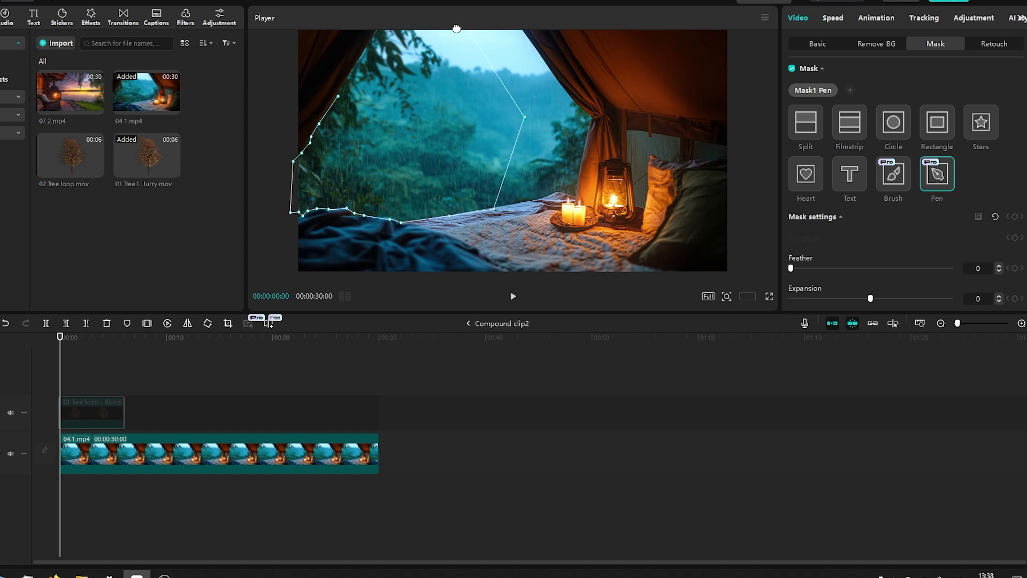
click(377, 32)
click(338, 97)
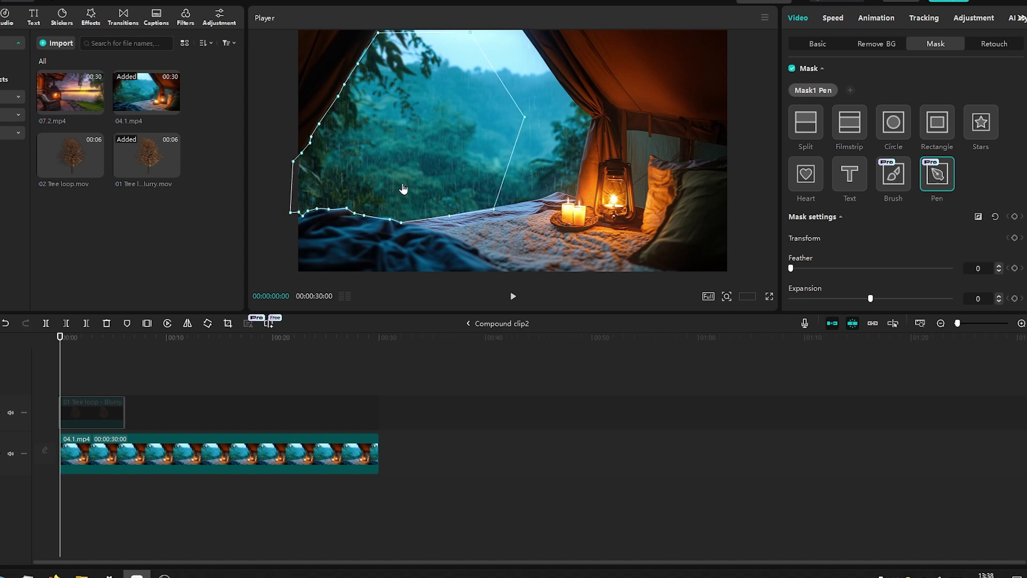
Show the blurry tree's track again and play back the tent scene to check the masked tree
click(1, 417)
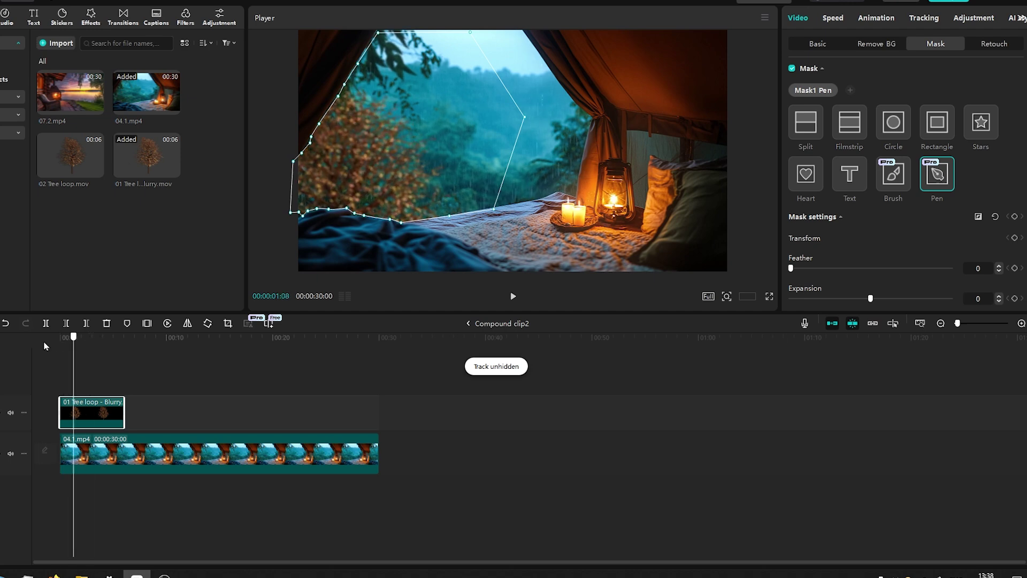
drag(45, 346, 1, 361)
key(space)
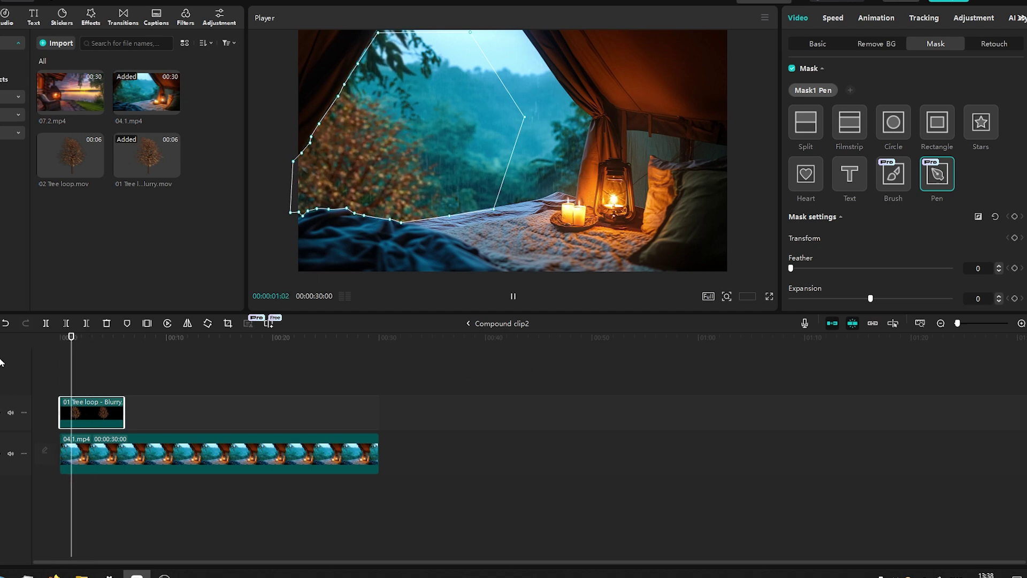
Lower the midtones of the blurry tree clip's luma curve and raise its green curve
click(102, 410)
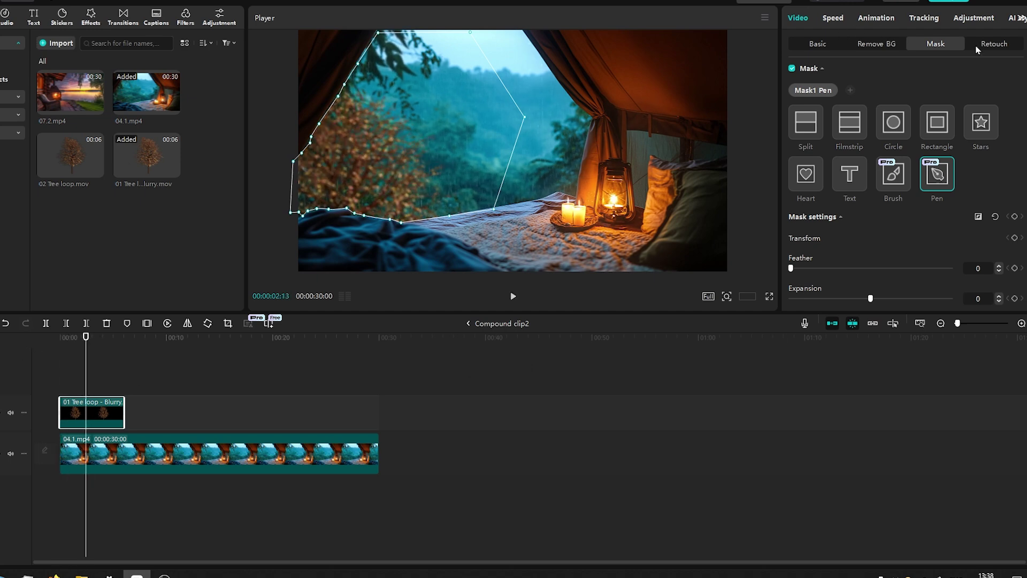
click(975, 20)
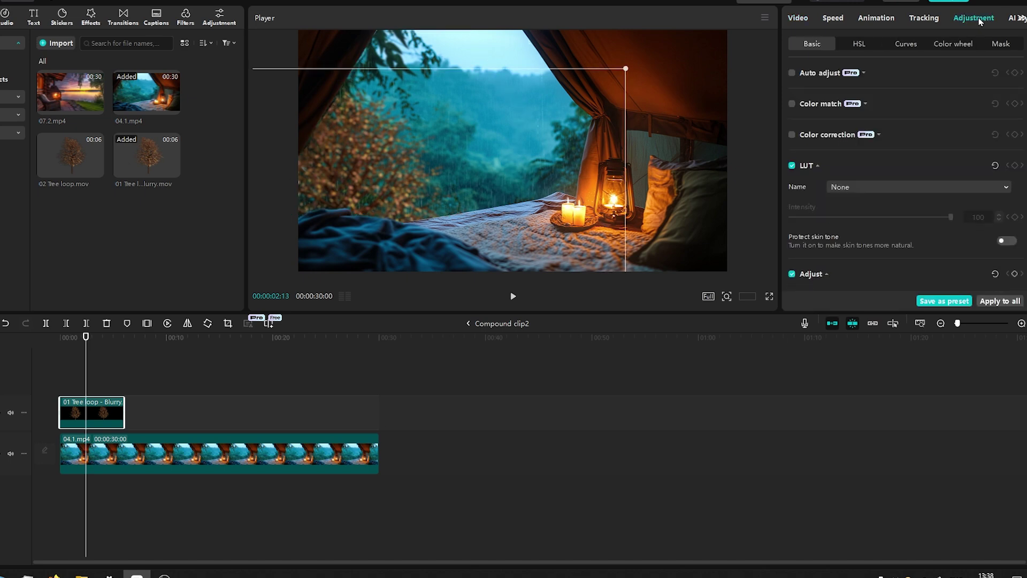
click(907, 45)
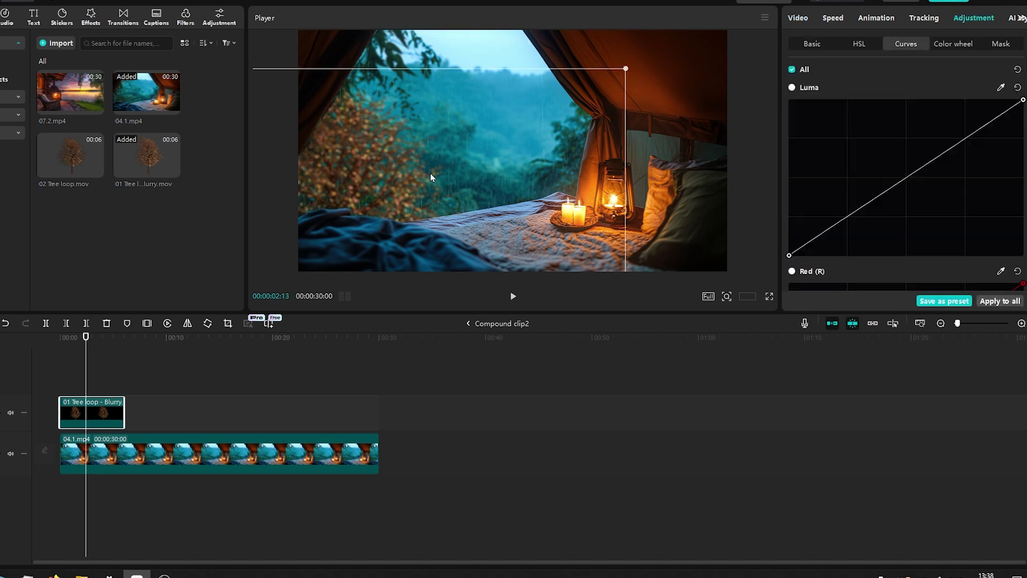
drag(904, 206, 883, 145)
scroll(1023, 218, down, 5)
scroll(1024, 193, up, 5)
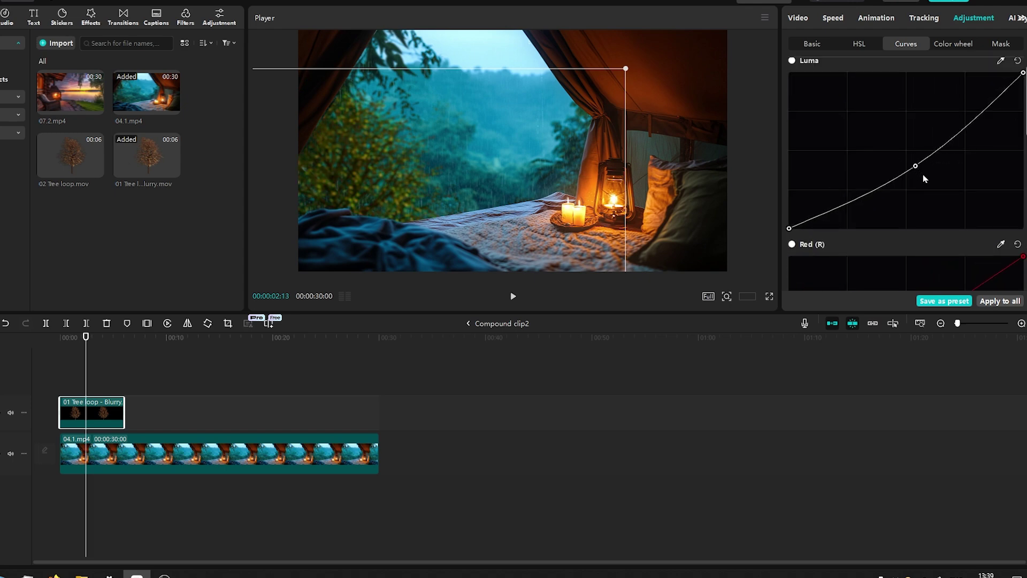
Set the tree clip's saturation to -35 and its temperature to -50
drag(915, 165, 815, 159)
click(812, 43)
scroll(834, 160, down, 4)
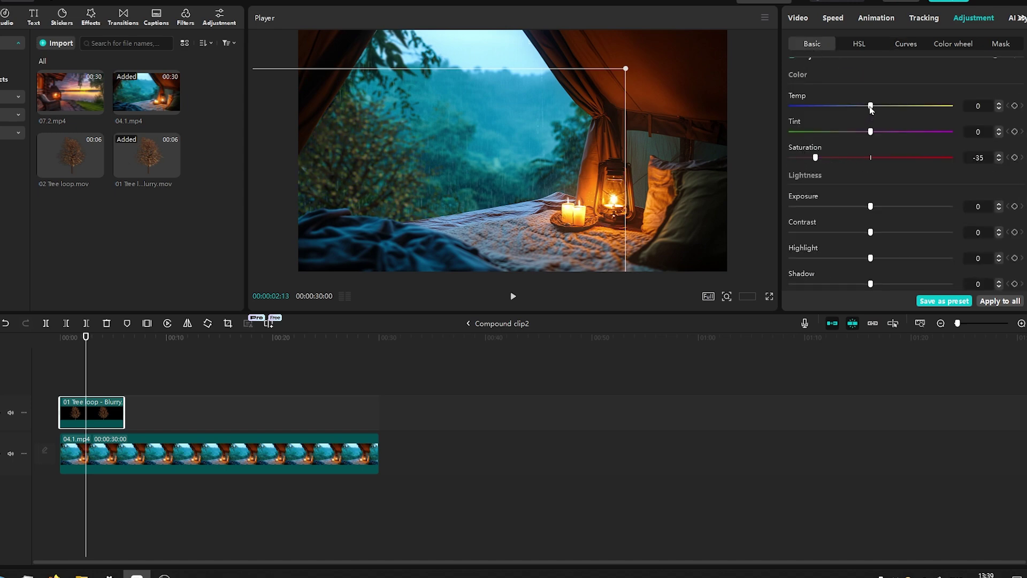
drag(756, 115, 725, 118)
Lift the tree clip's green curve further, and set its saturation to -23 and shadow to -19
click(912, 46)
scroll(909, 203, down, 5)
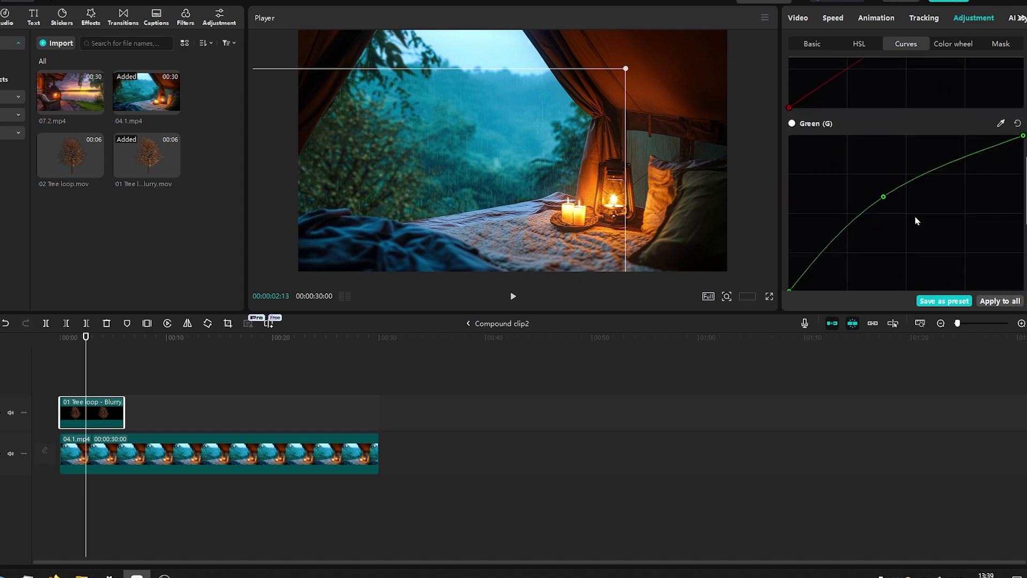
mouse_move(884, 198)
mouse_down()
mouse_move(896, 211)
mouse_move(867, 189)
mouse_up()
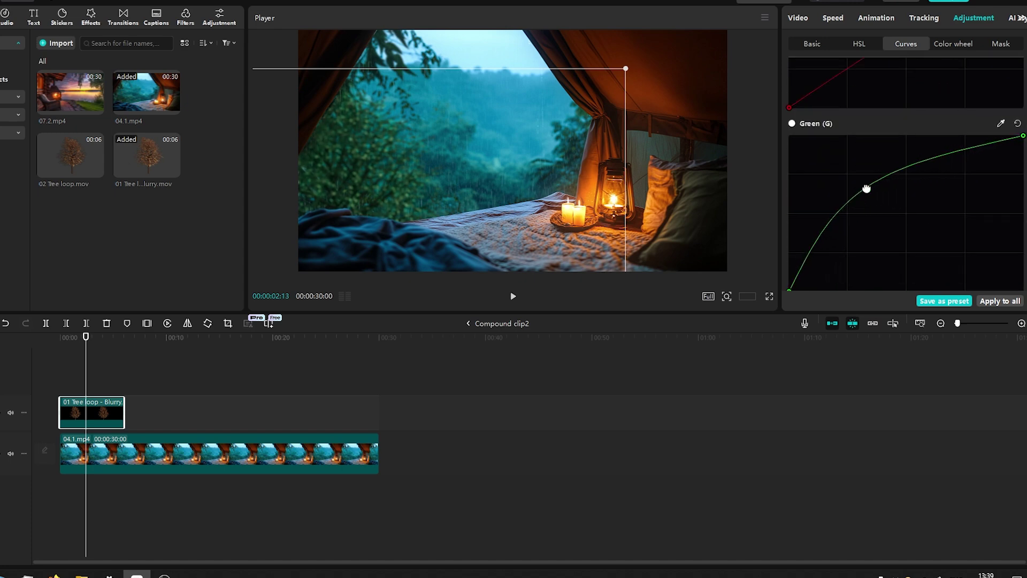
scroll(888, 188, down, 4)
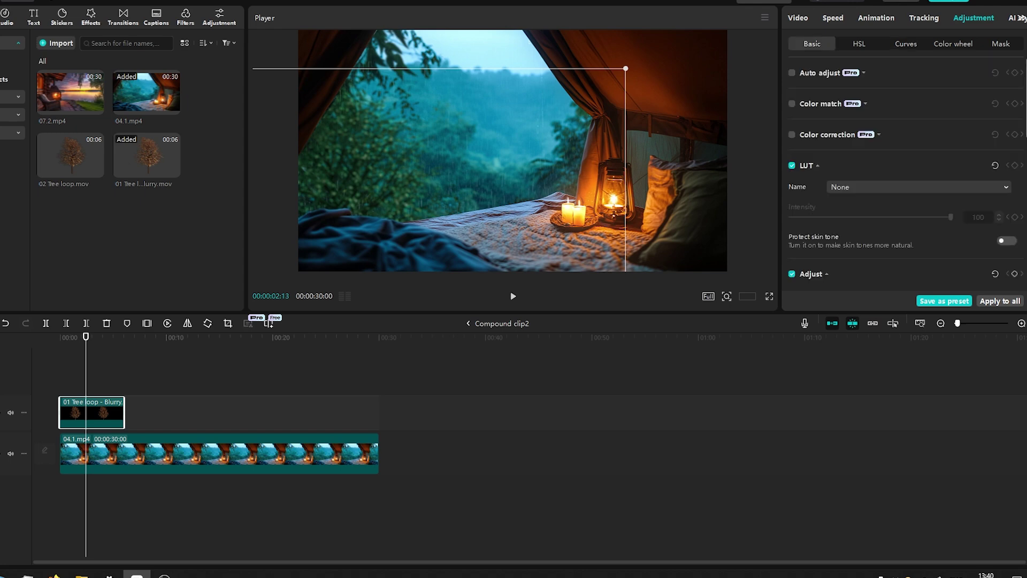
scroll(874, 199, down, 8)
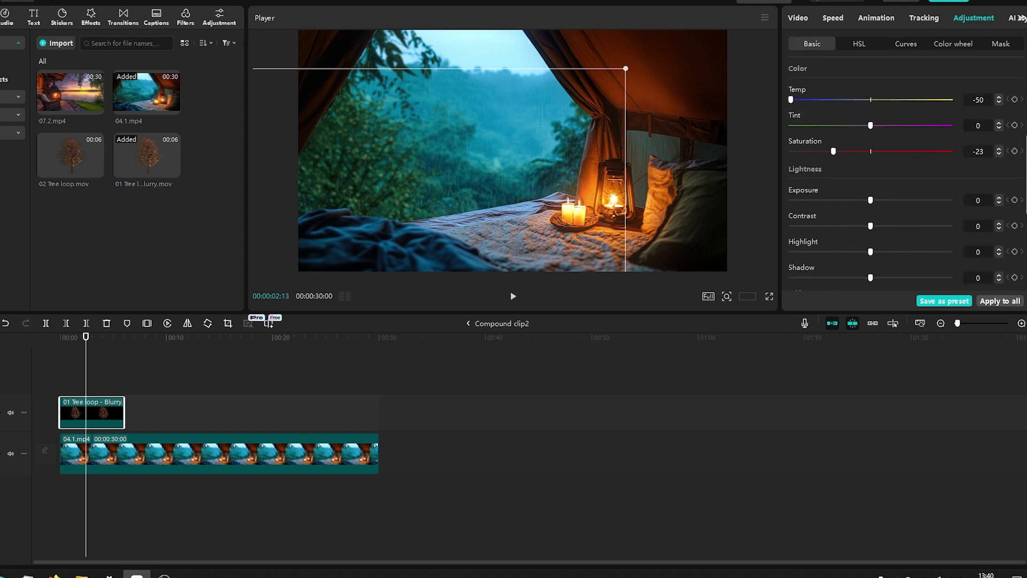
drag(871, 189, 828, 197)
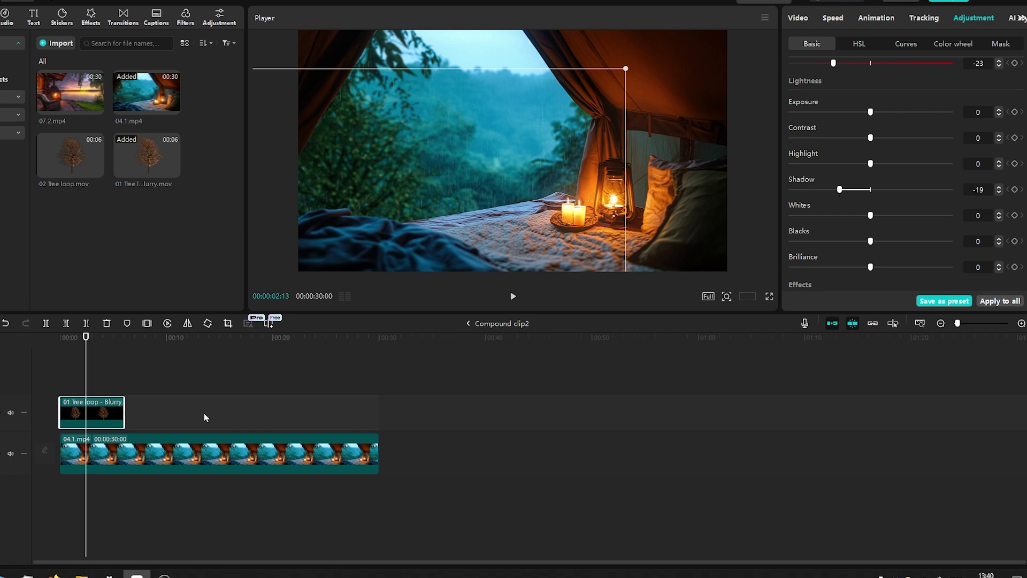
Duplicate the color-adjusted tree clip directly after itself on the same track and play the scene from the start
alt+drag(105, 412, 168, 411)
click(131, 365)
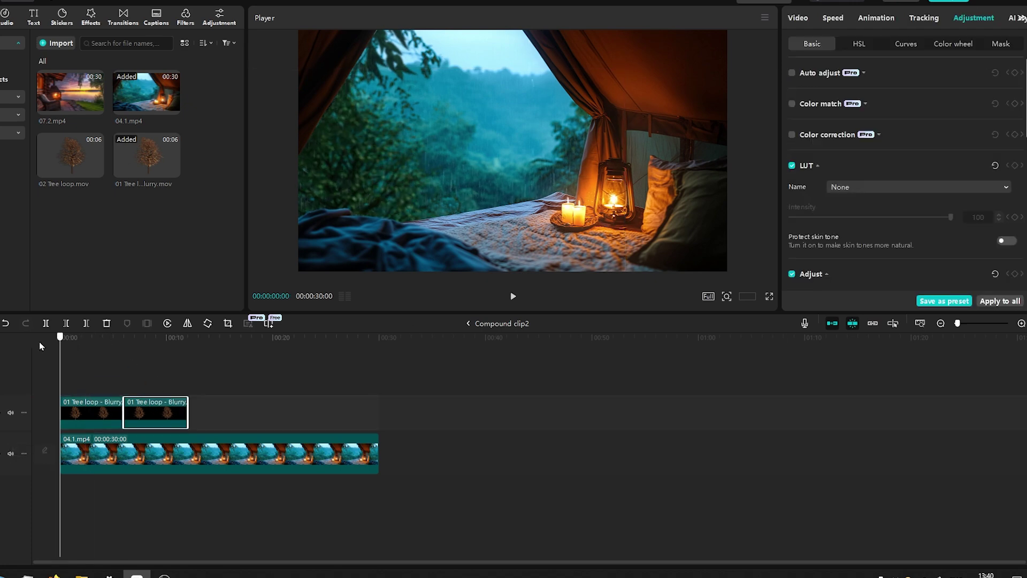
key(space)
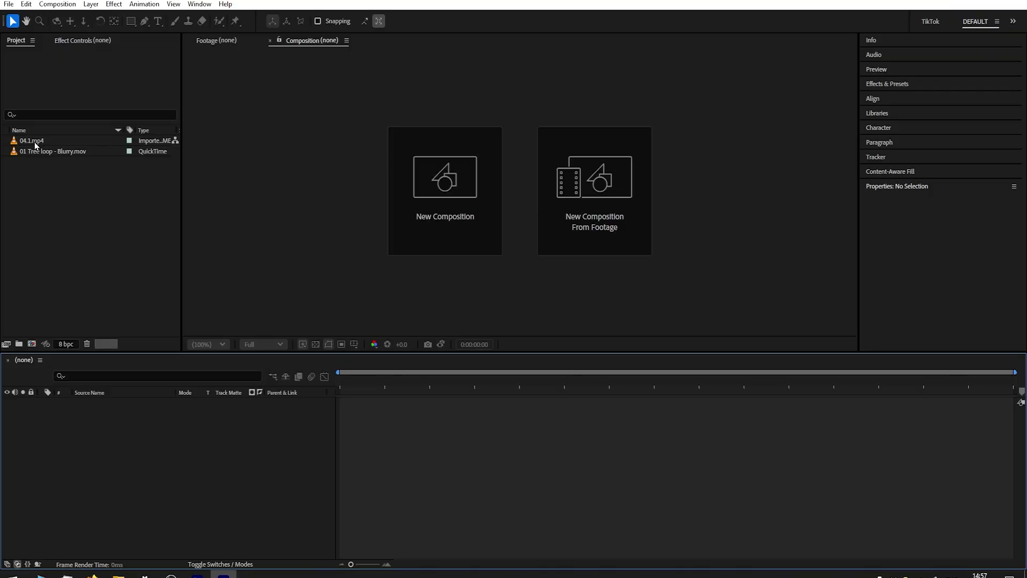
In After Effects, create a composition from 04.1.mp4 and add the blurry tree loop above it, scaled to 197.5% at position 145.9, 1022.8
drag(34, 142, 81, 431)
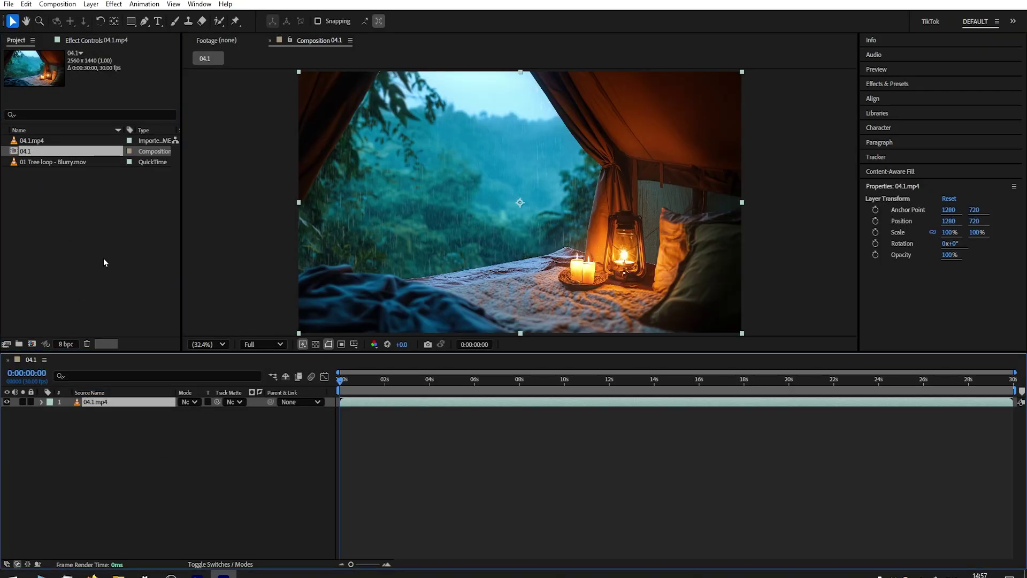
drag(40, 162, 128, 434)
drag(608, 202, 430, 201)
drag(511, 297, 663, 345)
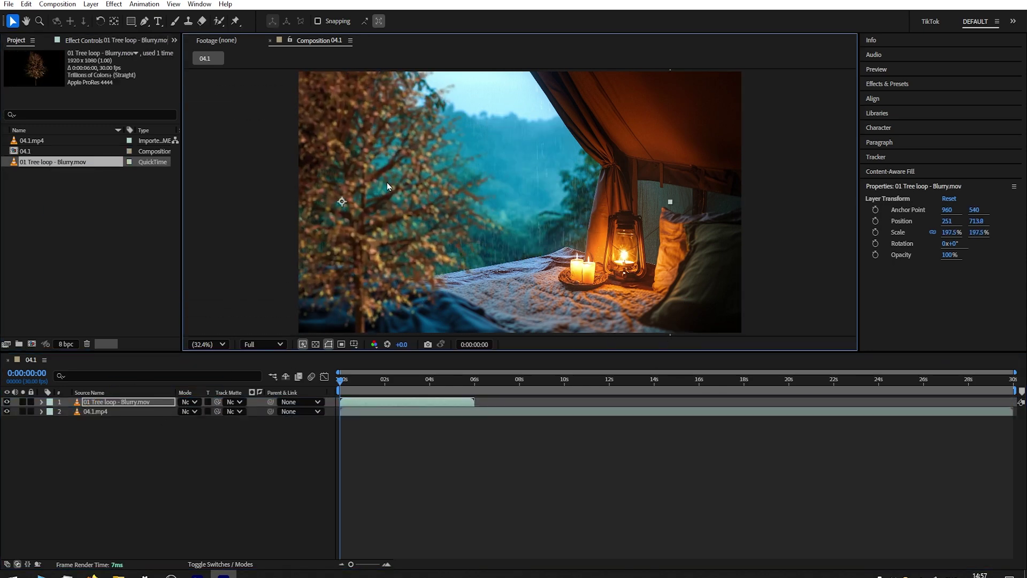
drag(376, 203, 302, 482)
Hide the tree layer, trace a closed pen mask along the left tent flap and blankets, then show the layer and preview it
key(g)
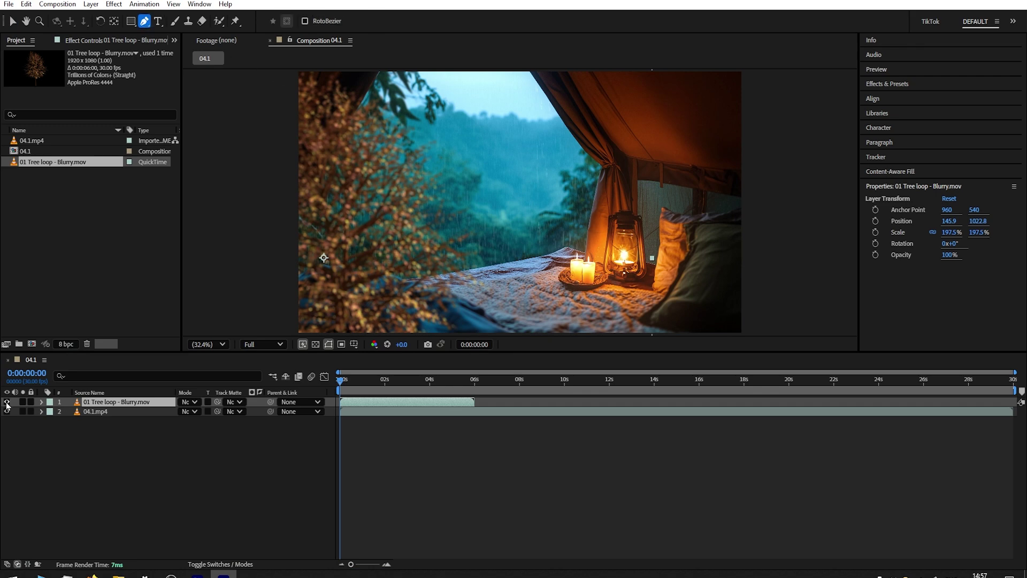
click(7, 403)
click(348, 124)
click(325, 160)
click(312, 181)
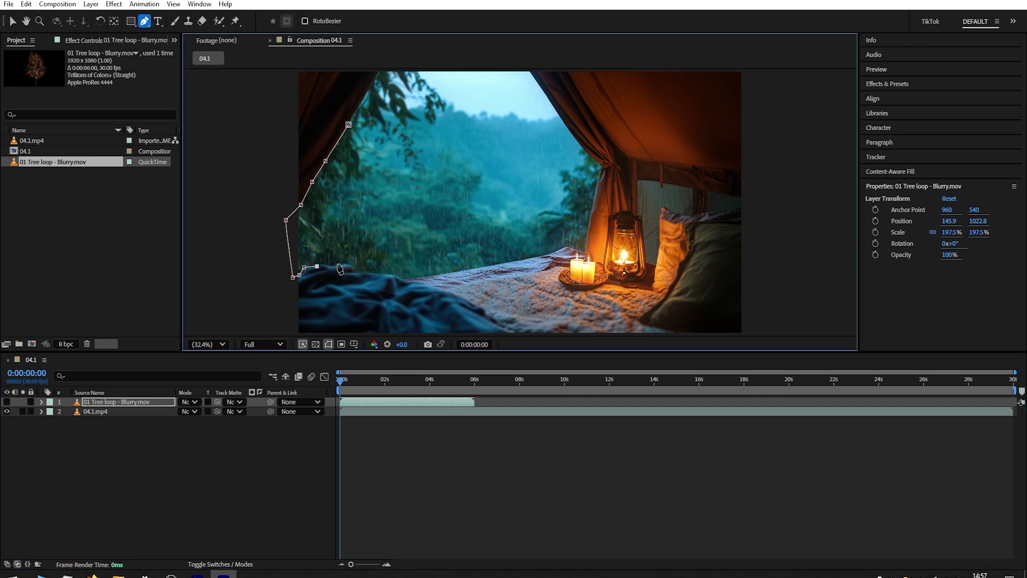
click(6, 402)
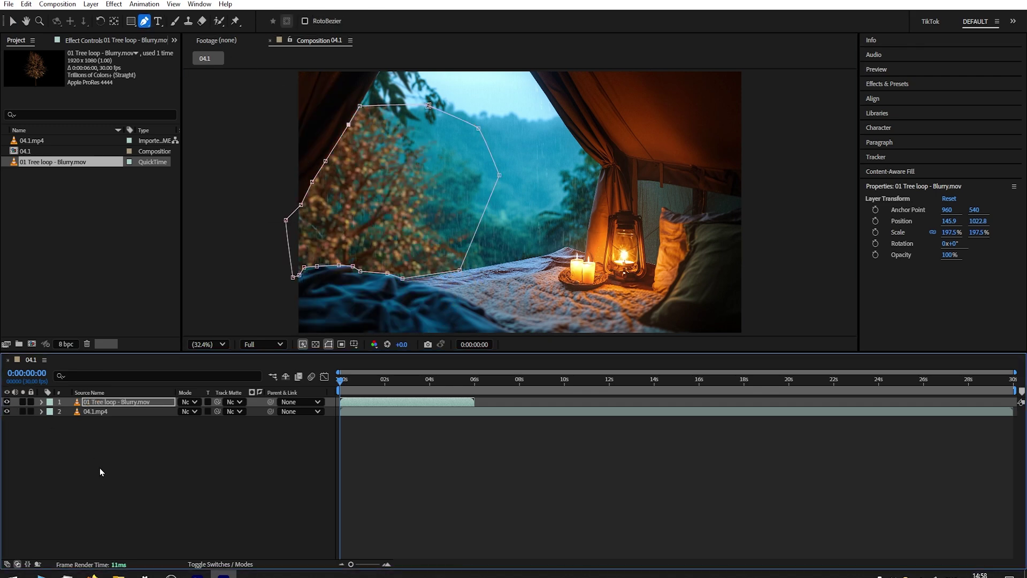
click(100, 472)
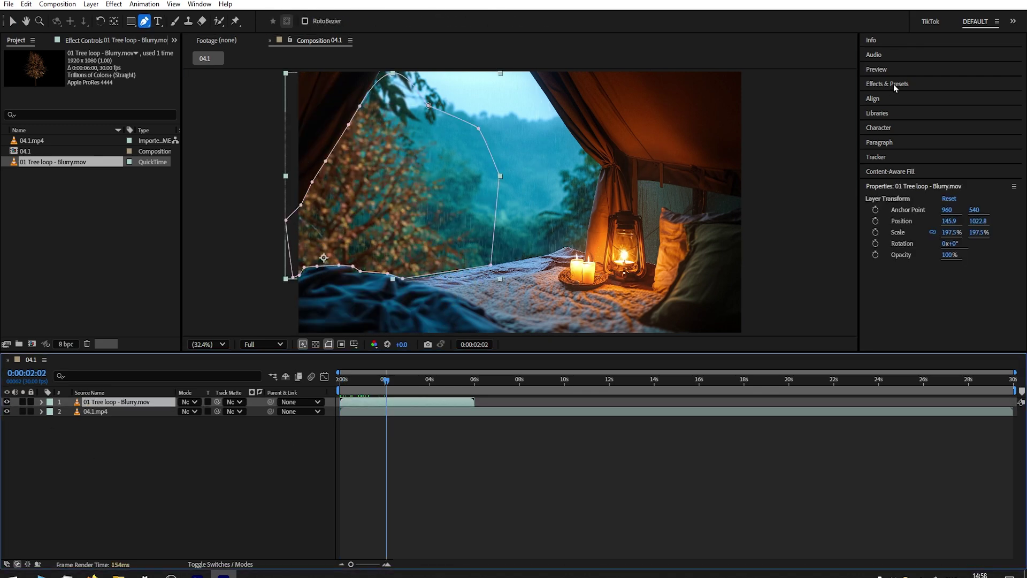
Find the Curves effect and apply it to the 01 Tree loop - Blurry.mov layer
click(895, 84)
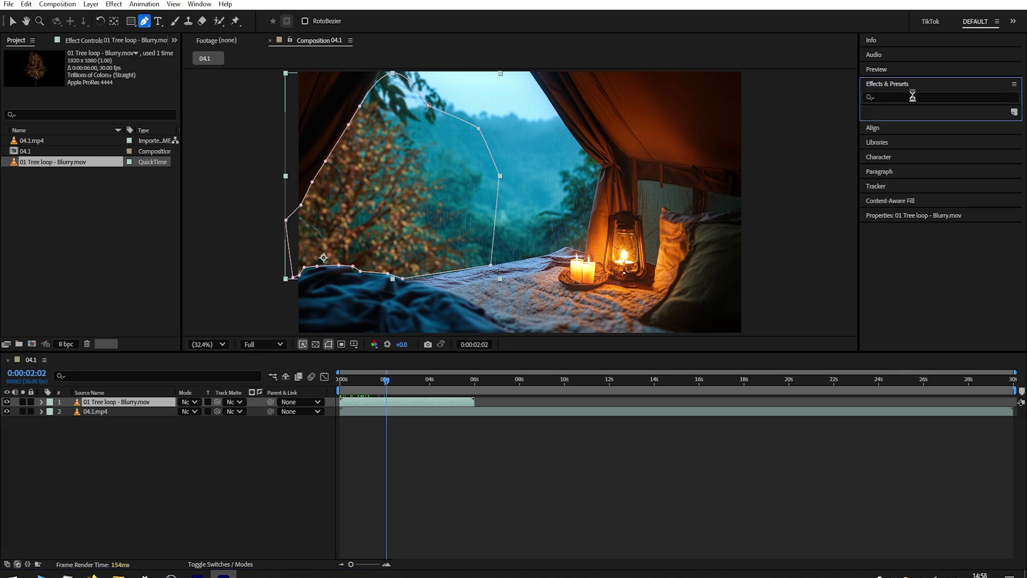
click(912, 97)
text(cui)
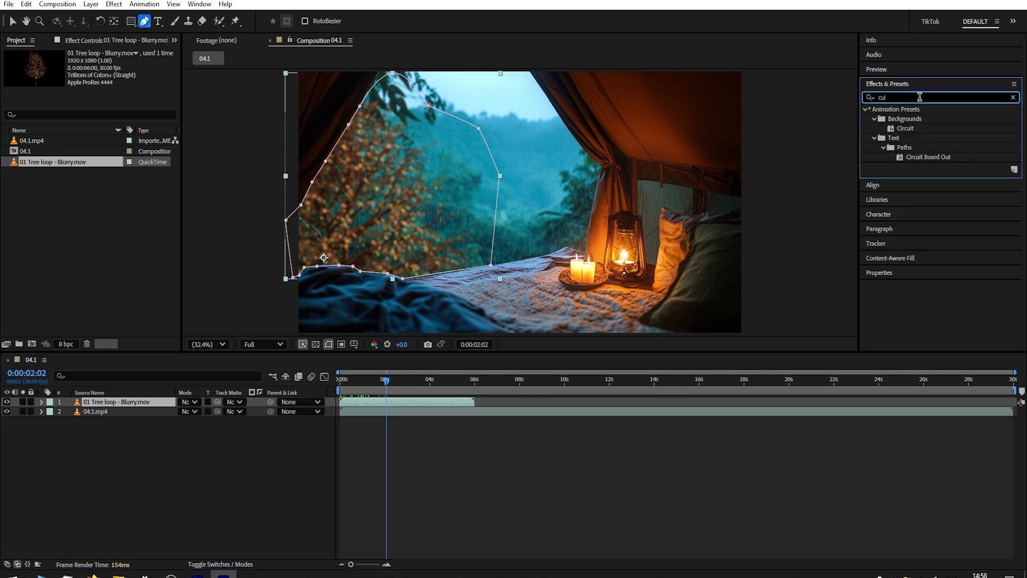
key(BackSpace)
text(r)
drag(906, 271, 153, 403)
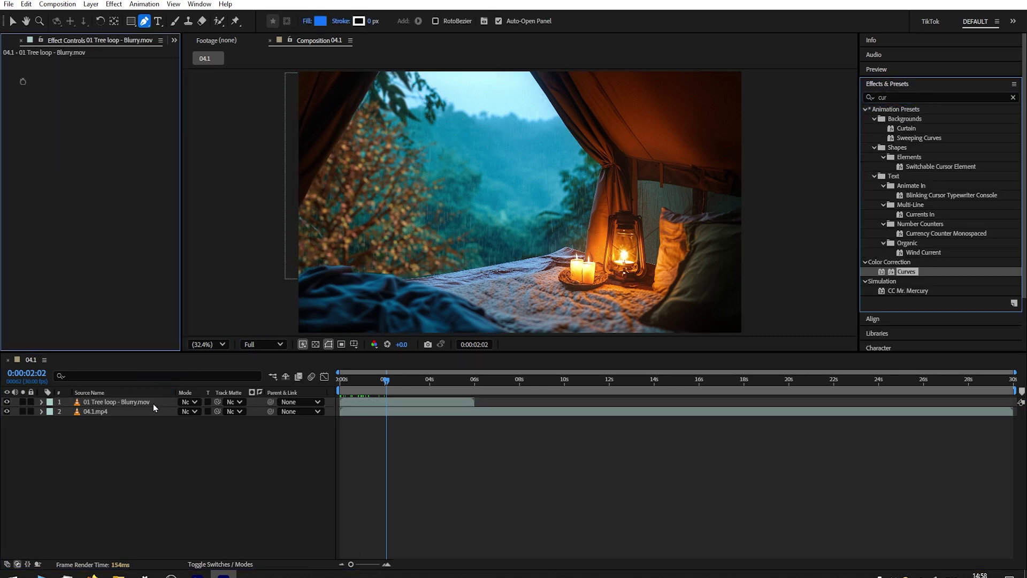
Bend the tree layer's RGB curve downward to darken it, and raise its green and blue channel curves
key(v)
mouse_move(94, 171)
mouse_down()
mouse_move(104, 195)
mouse_move(103, 186)
mouse_up()
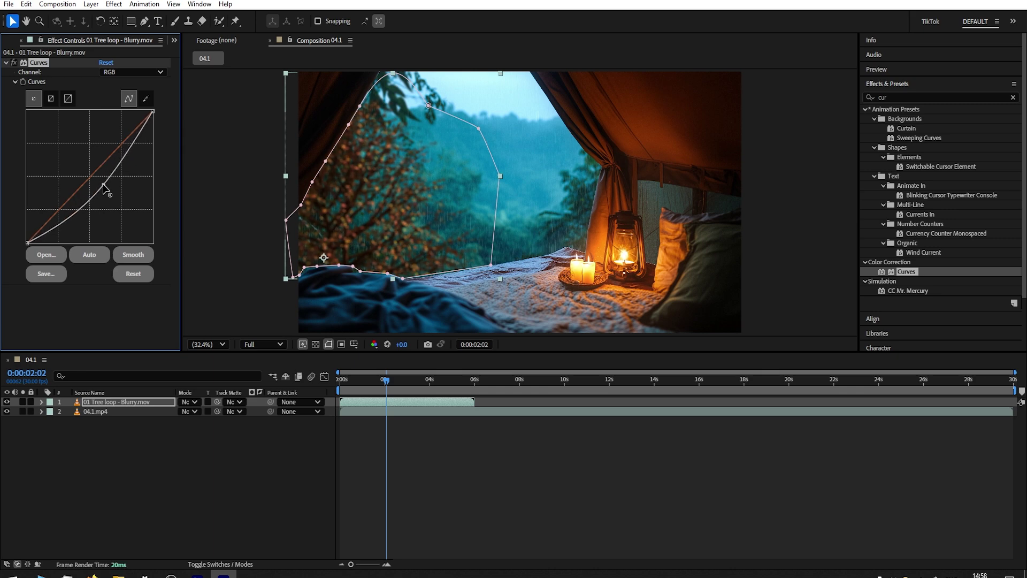
click(145, 72)
click(127, 109)
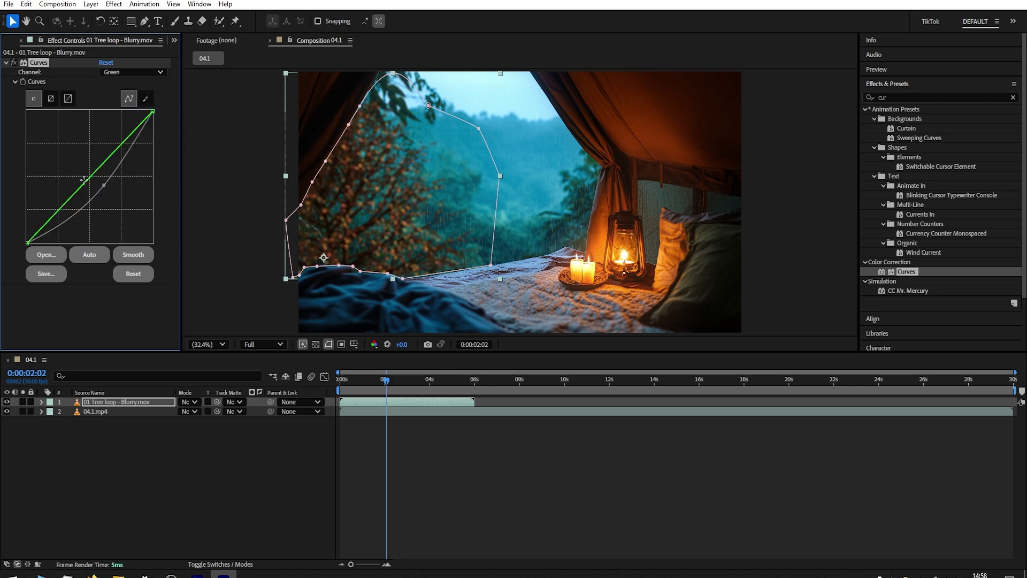
drag(84, 171, 83, 167)
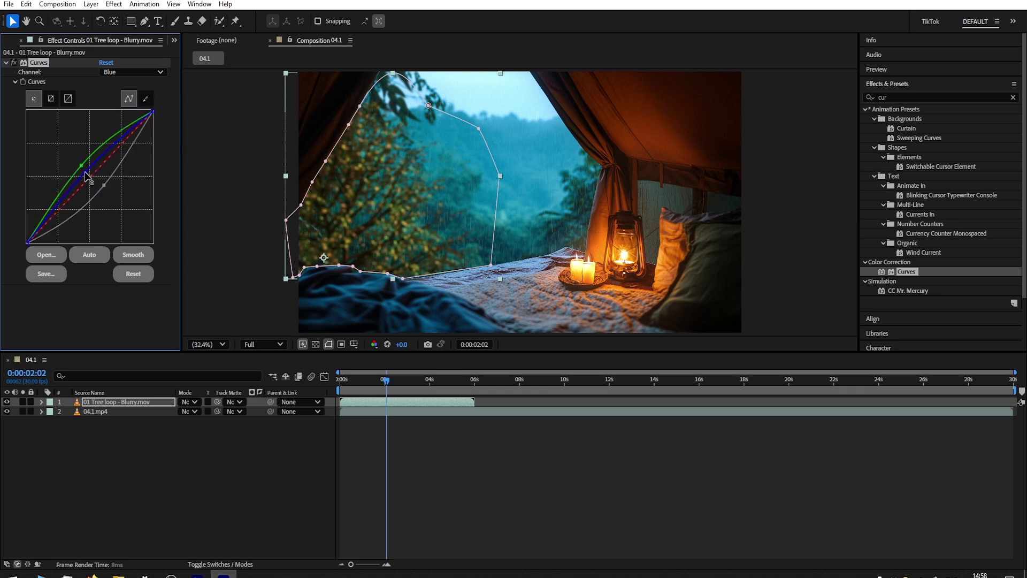
click(146, 71)
click(124, 84)
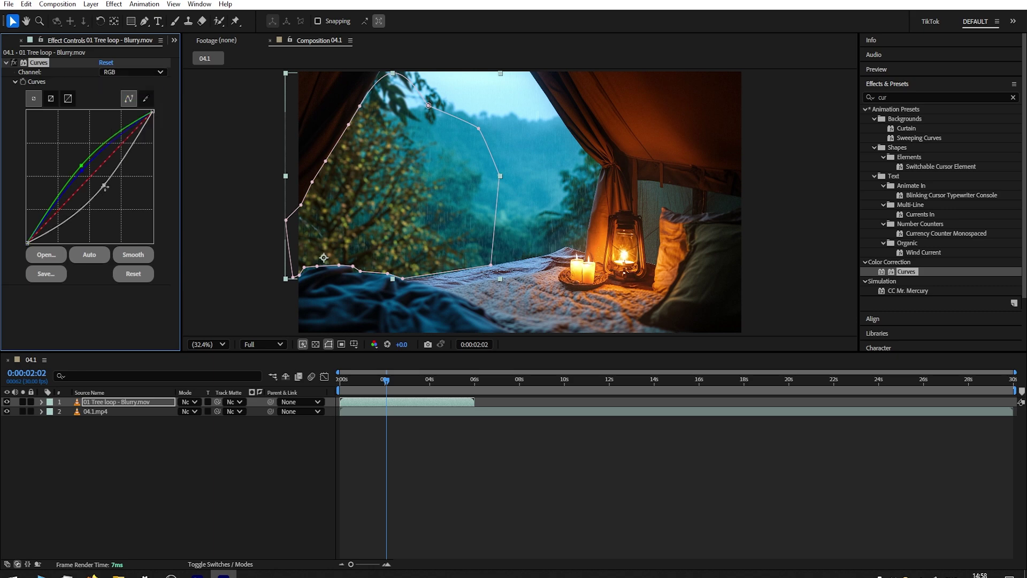
mouse_move(105, 187)
mouse_down()
mouse_move(114, 197)
mouse_move(109, 186)
mouse_up()
Add a Color Overlay style to the tree layer, sample its color from the teal background foliage, and reduce its opacity to 49%
click(156, 404)
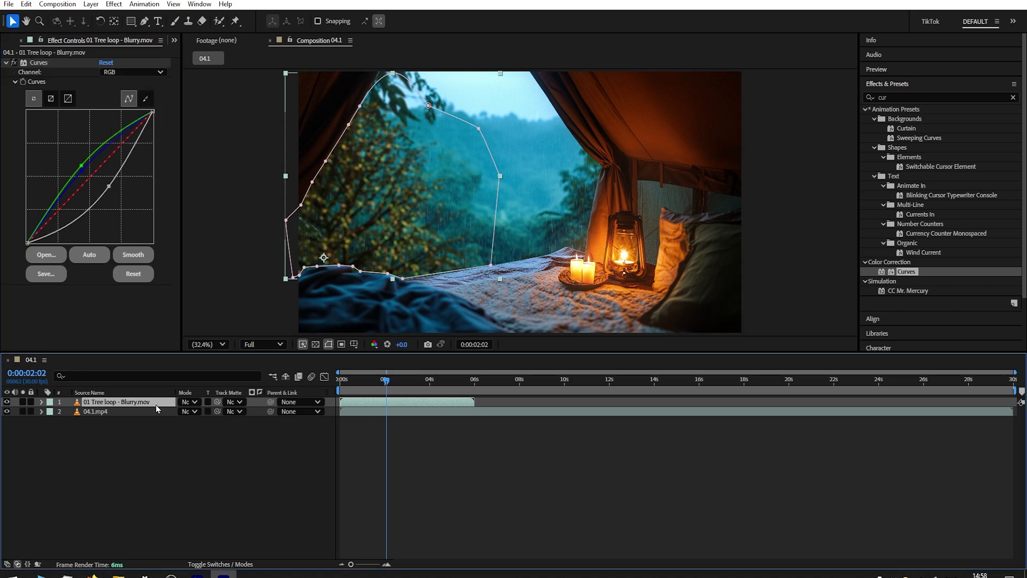
right_click(148, 407)
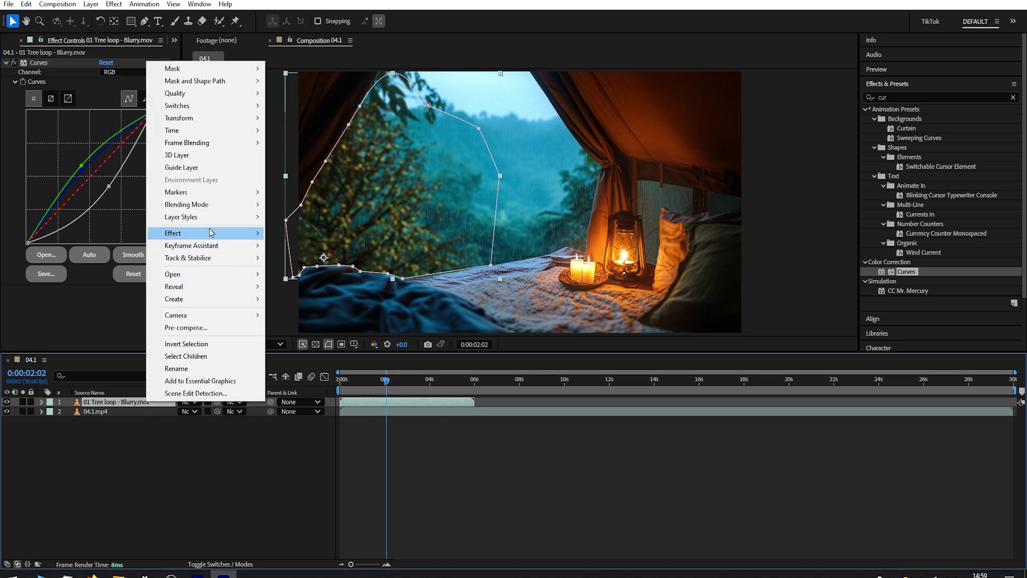
mouse_move(213, 227)
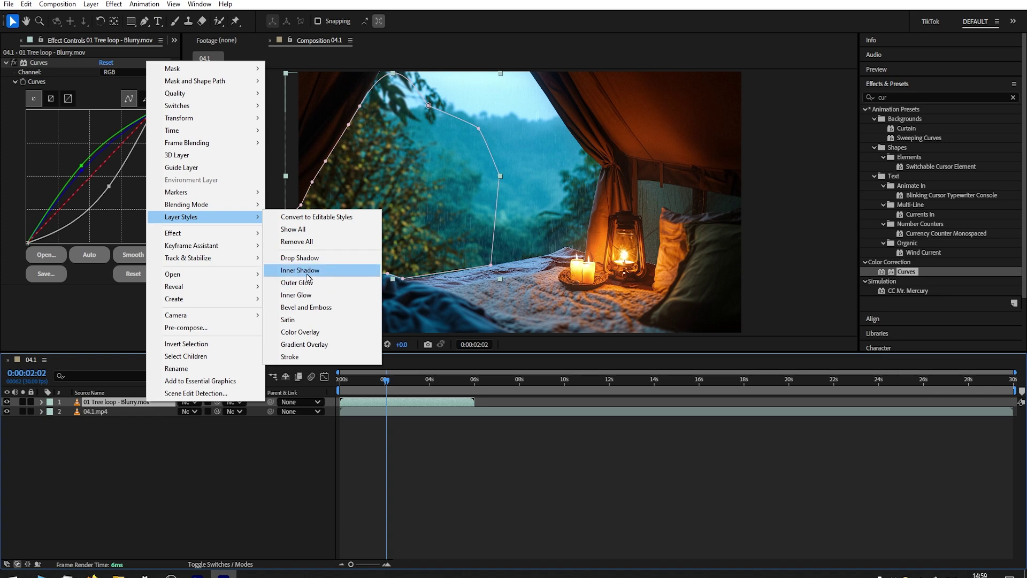
click(302, 332)
click(60, 460)
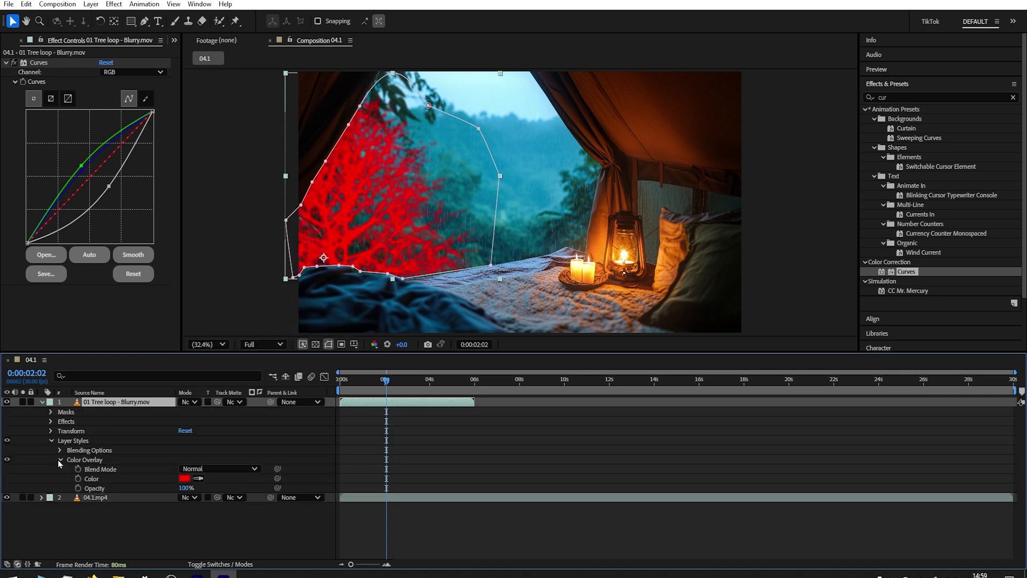
click(507, 245)
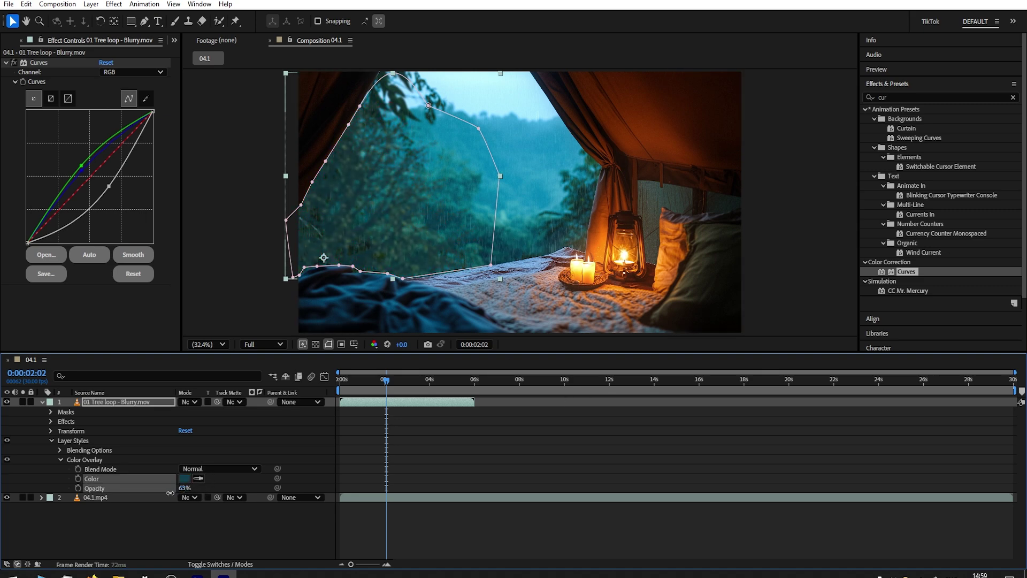
mouse_move(170, 493)
mouse_down()
mouse_move(134, 494)
mouse_move(157, 495)
mouse_up()
Try the Overlay and Soft Light blend modes on the color overlay, and settle on Hard Light with 89% opacity
click(219, 468)
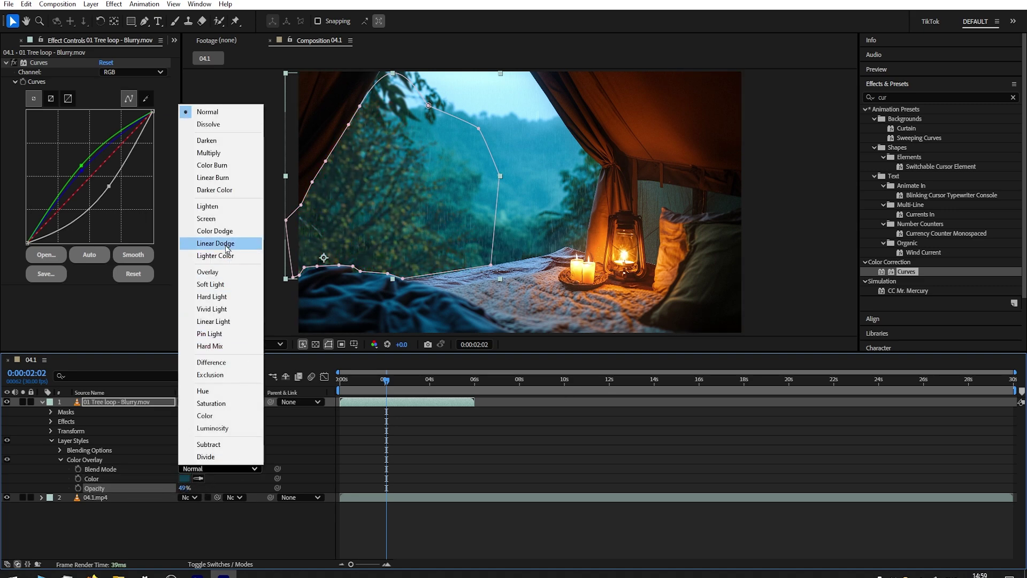
click(214, 270)
click(221, 469)
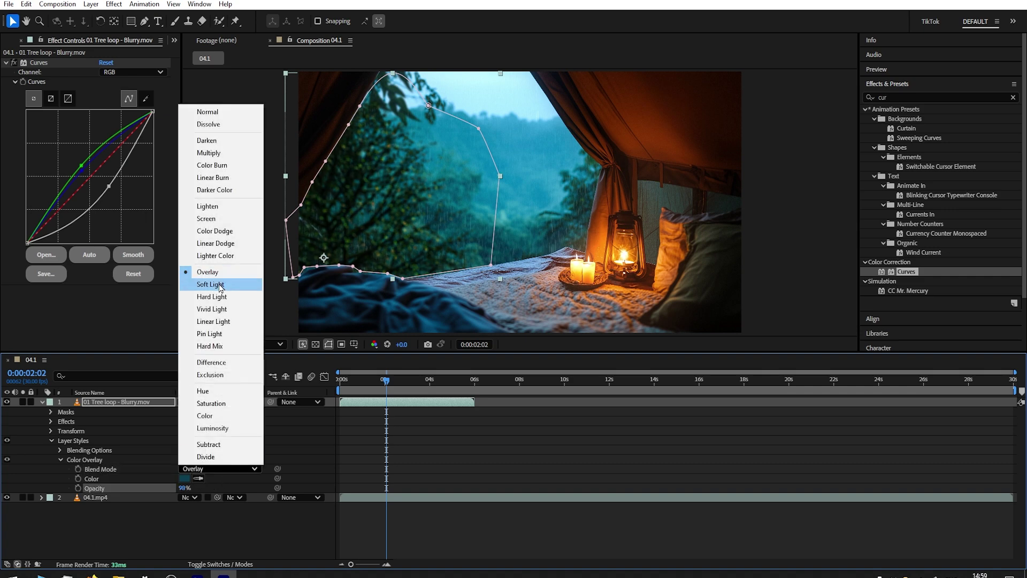
click(214, 284)
click(234, 469)
click(214, 299)
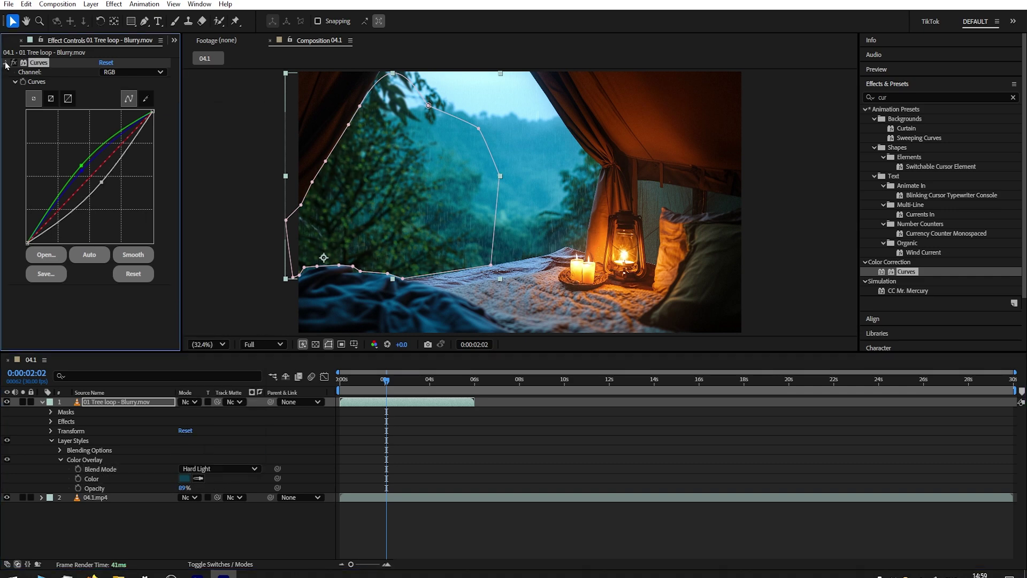
Apply Hue/Saturation to the tree layer, set Master Saturation to -17, and scrub through the composition to check it
click(885, 97)
key(BackSpace)
key(BackSpace)
text(satu)
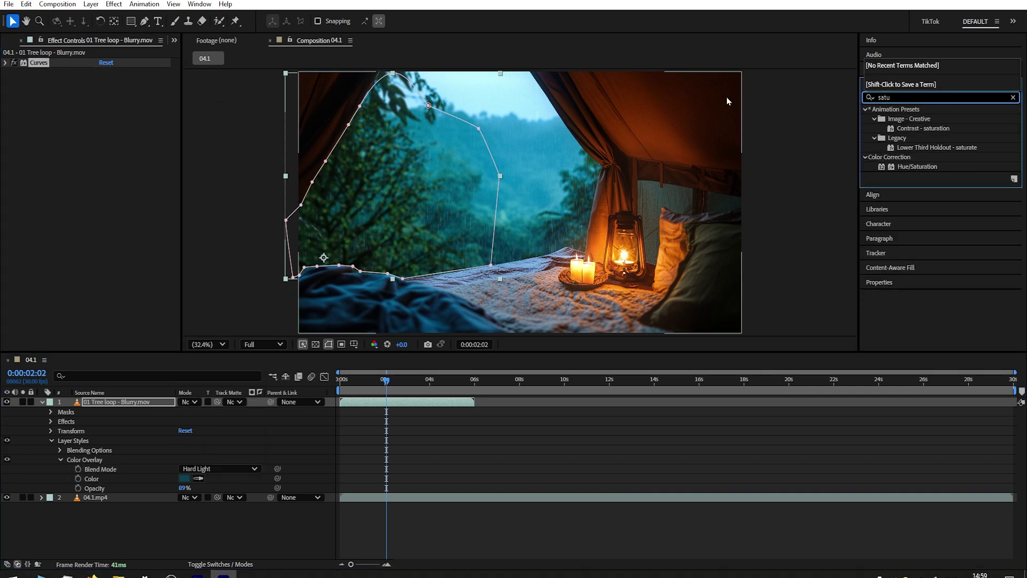
drag(916, 166, 99, 186)
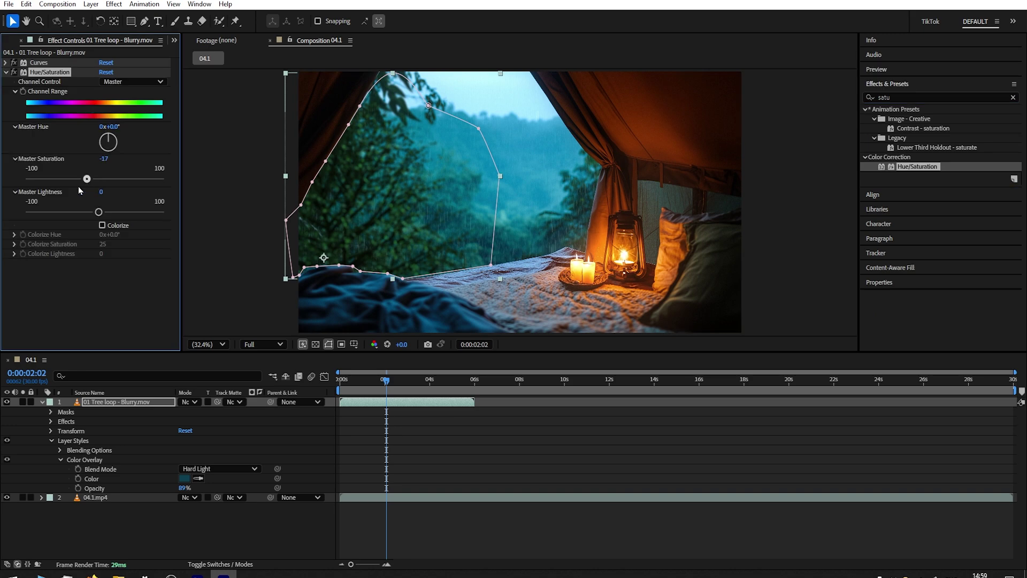
drag(341, 381, 402, 387)
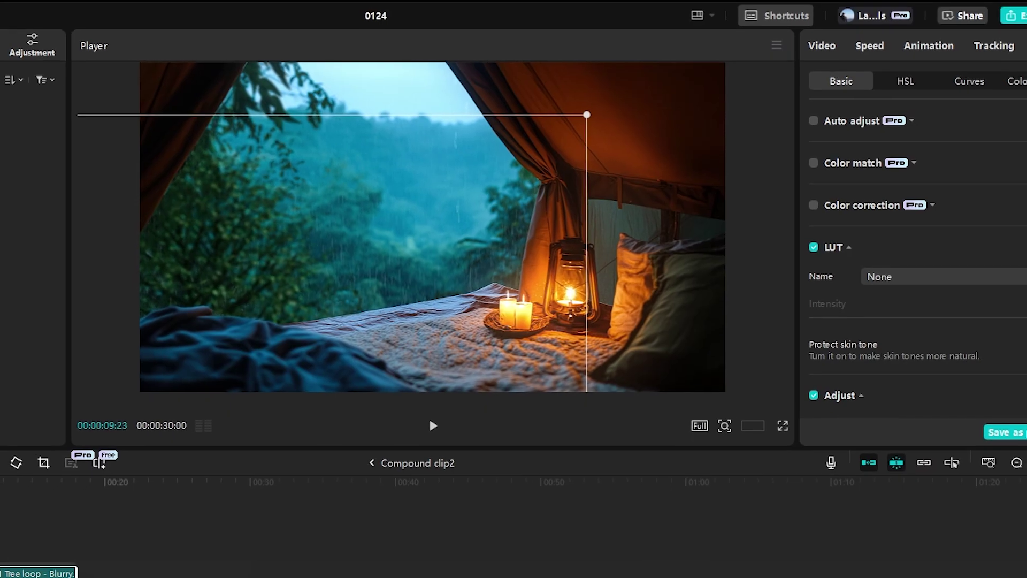
Switch back to CapCut, repeat the tree clip back to back until it spans the whole background video, and play the scene
drag(34, 574, 152, 570)
drag(152, 570, 235, 571)
key(space)
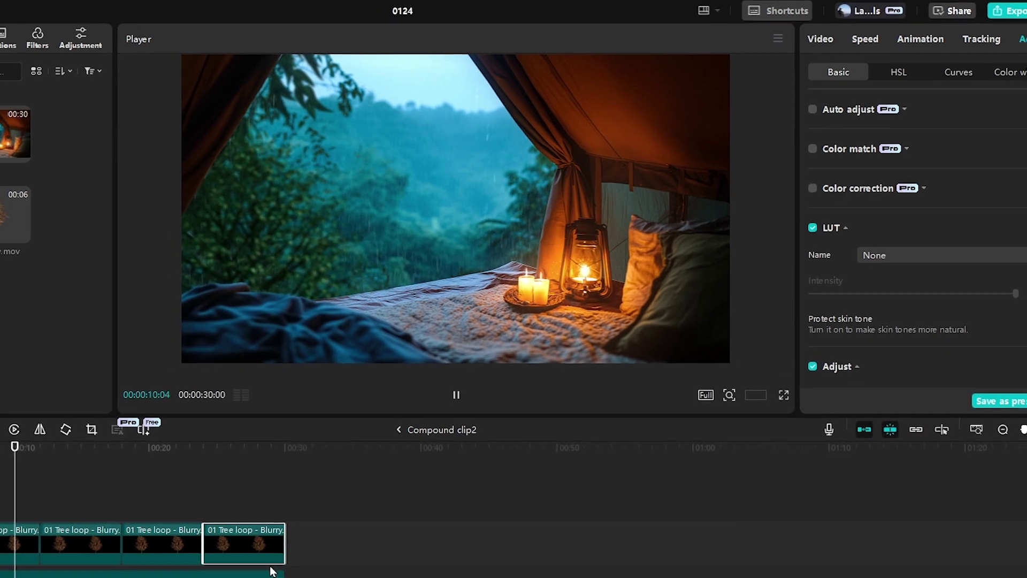